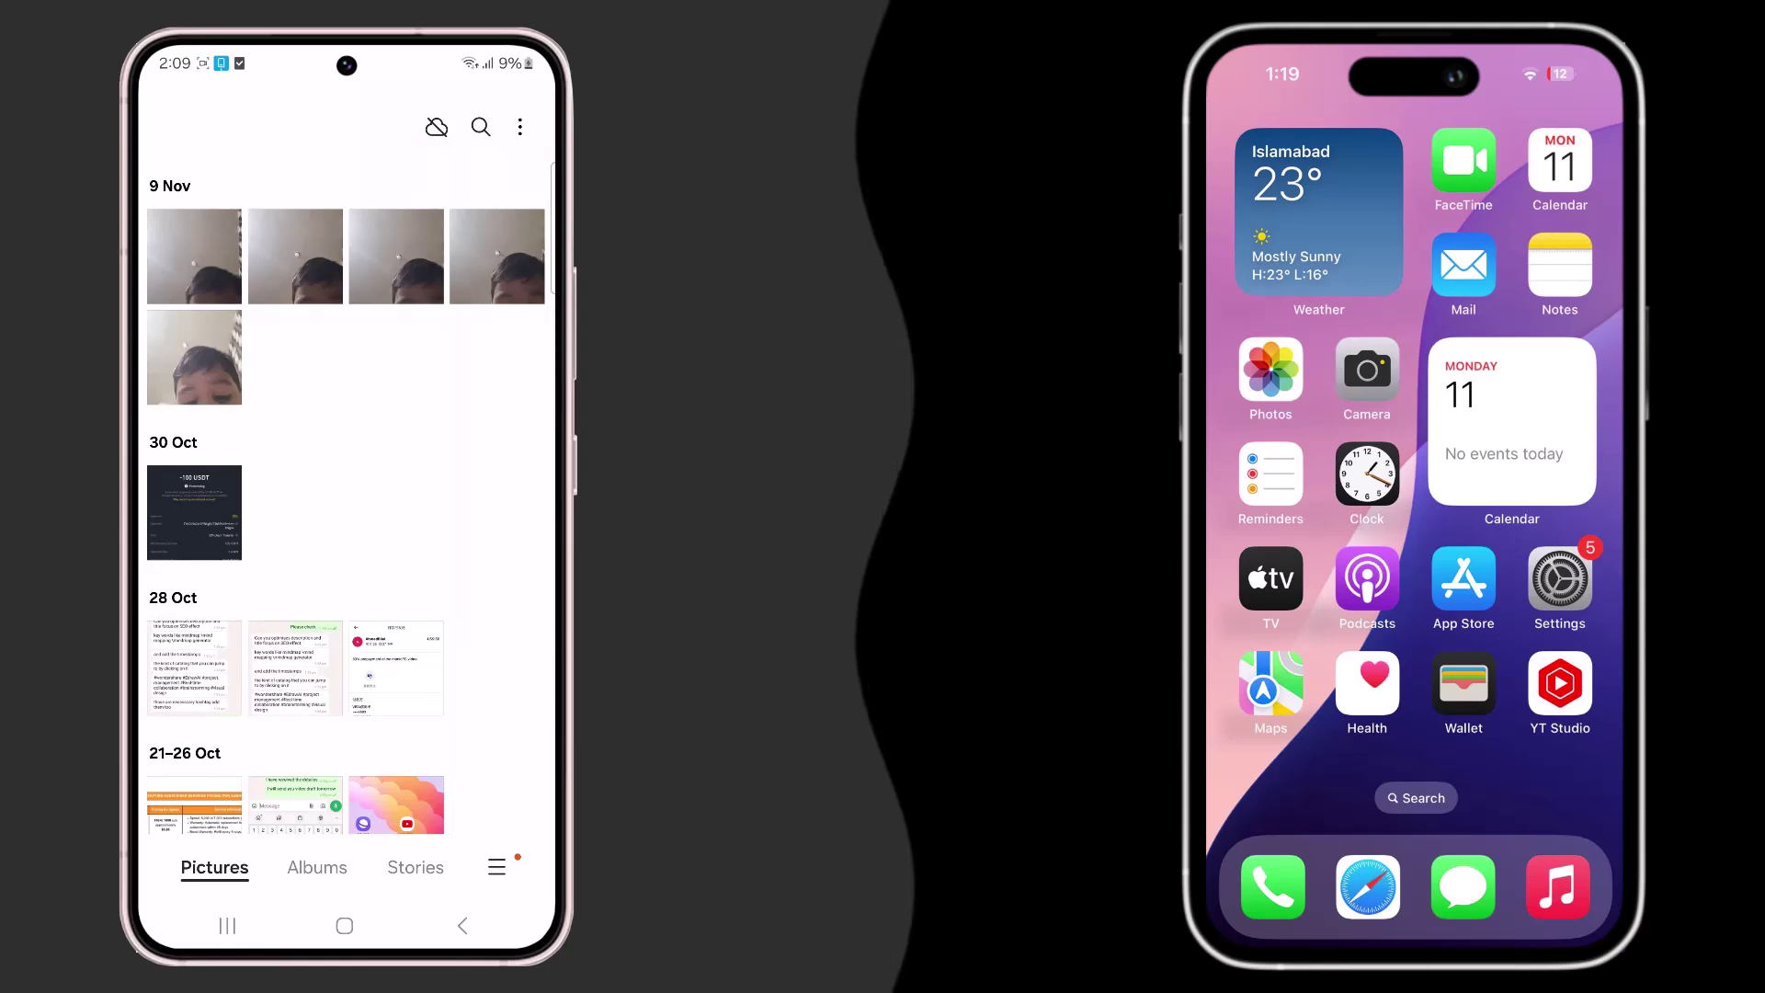
Scroll the Gallery Pictures timeline from the 9 November photos back to early August.
{"action": "scroll", "coordinate": [347, 515], "scroll_direction": "down", "scroll_amount": 15}
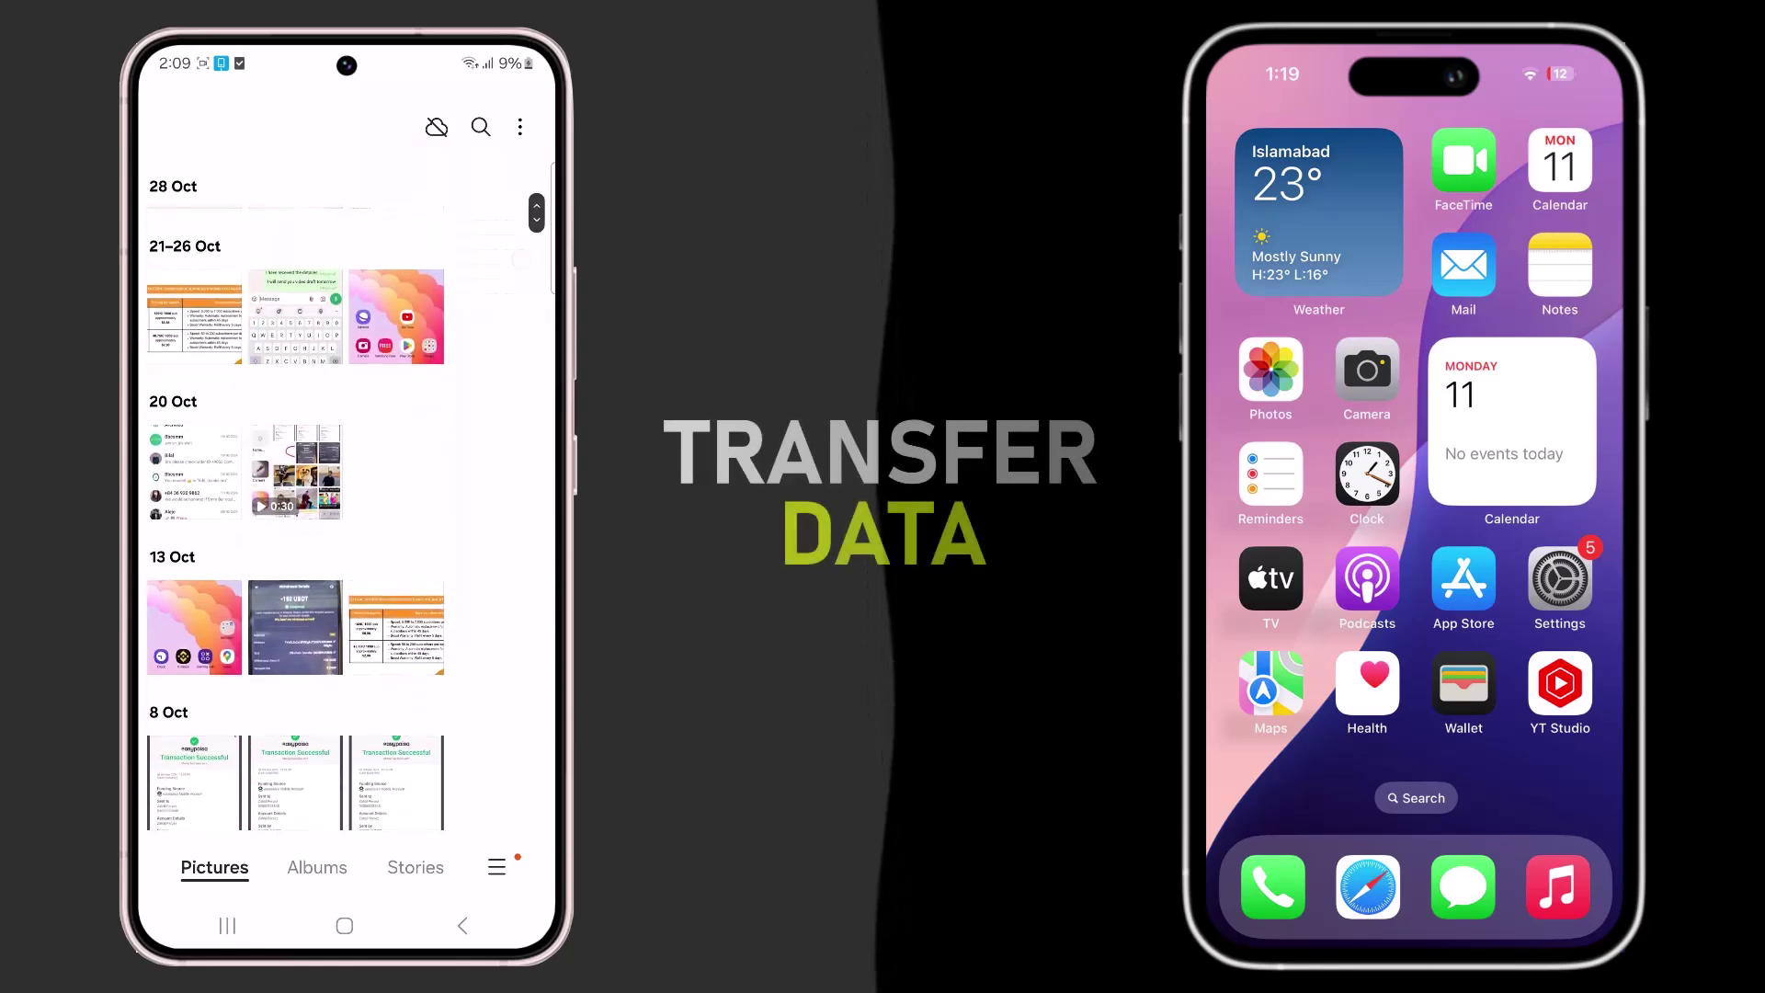
{"action": "scroll", "coordinate": [347, 515], "scroll_direction": "down", "scroll_amount": 10}
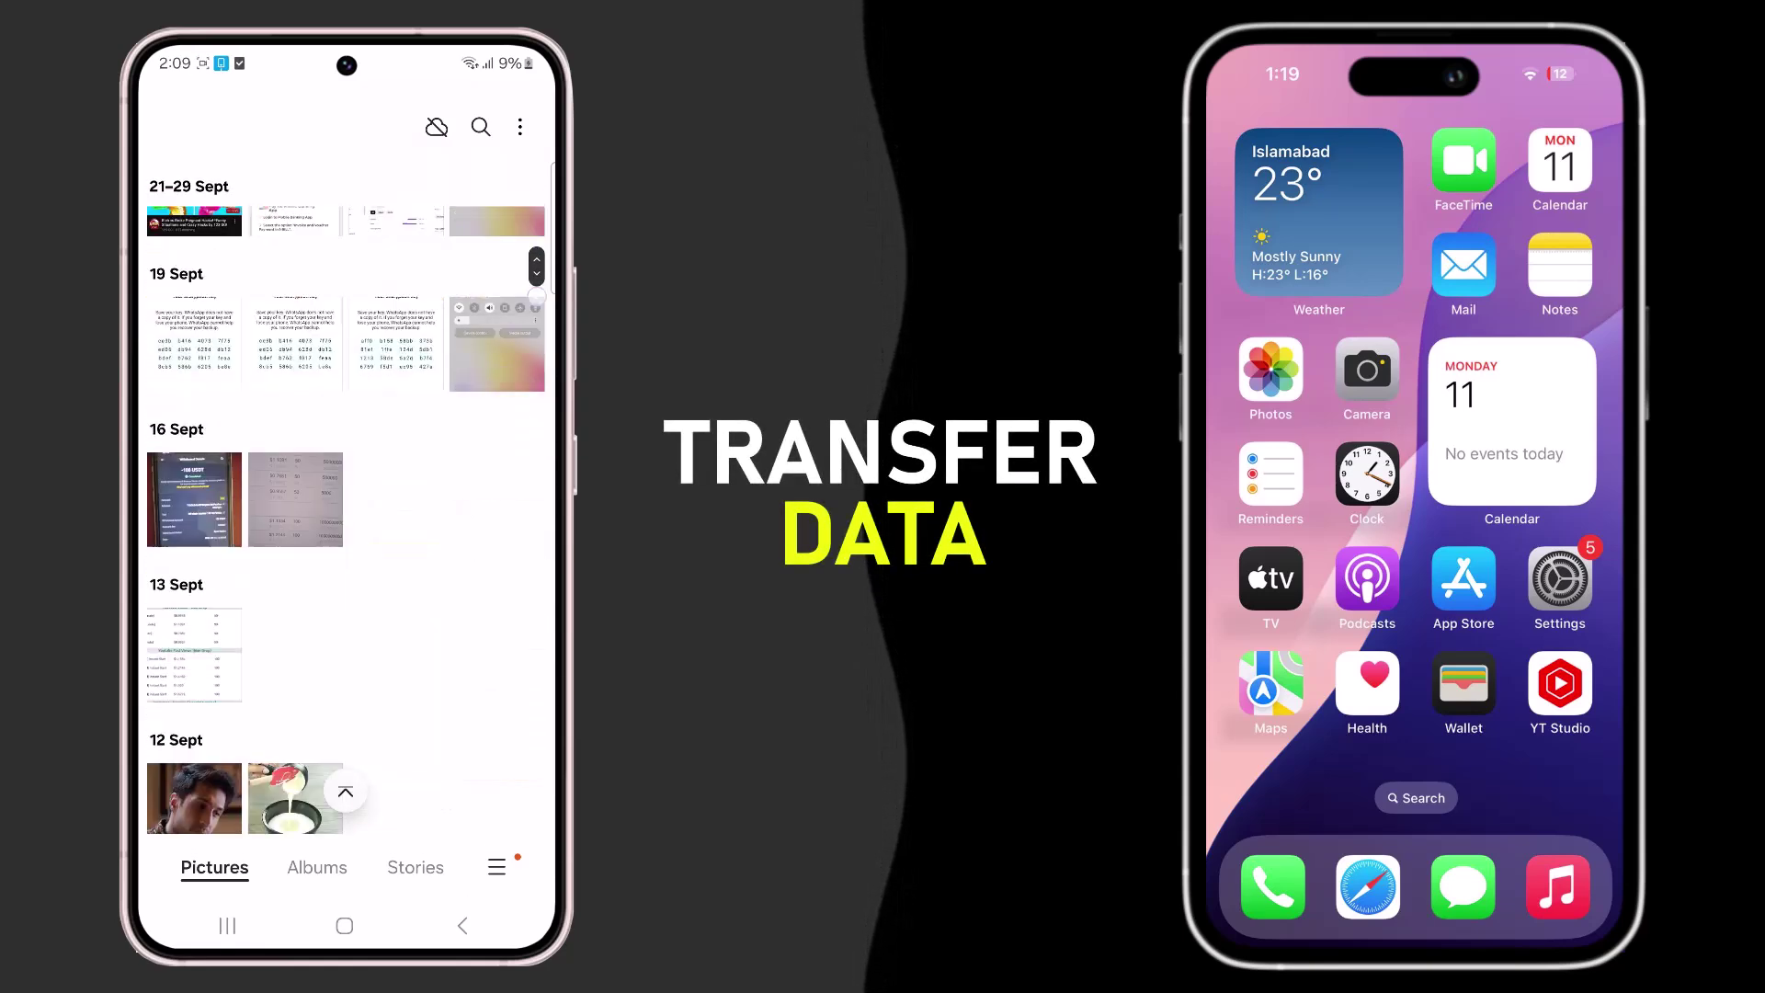
{"action": "scroll", "coordinate": [347, 514], "scroll_direction": "down", "scroll_amount": 10}
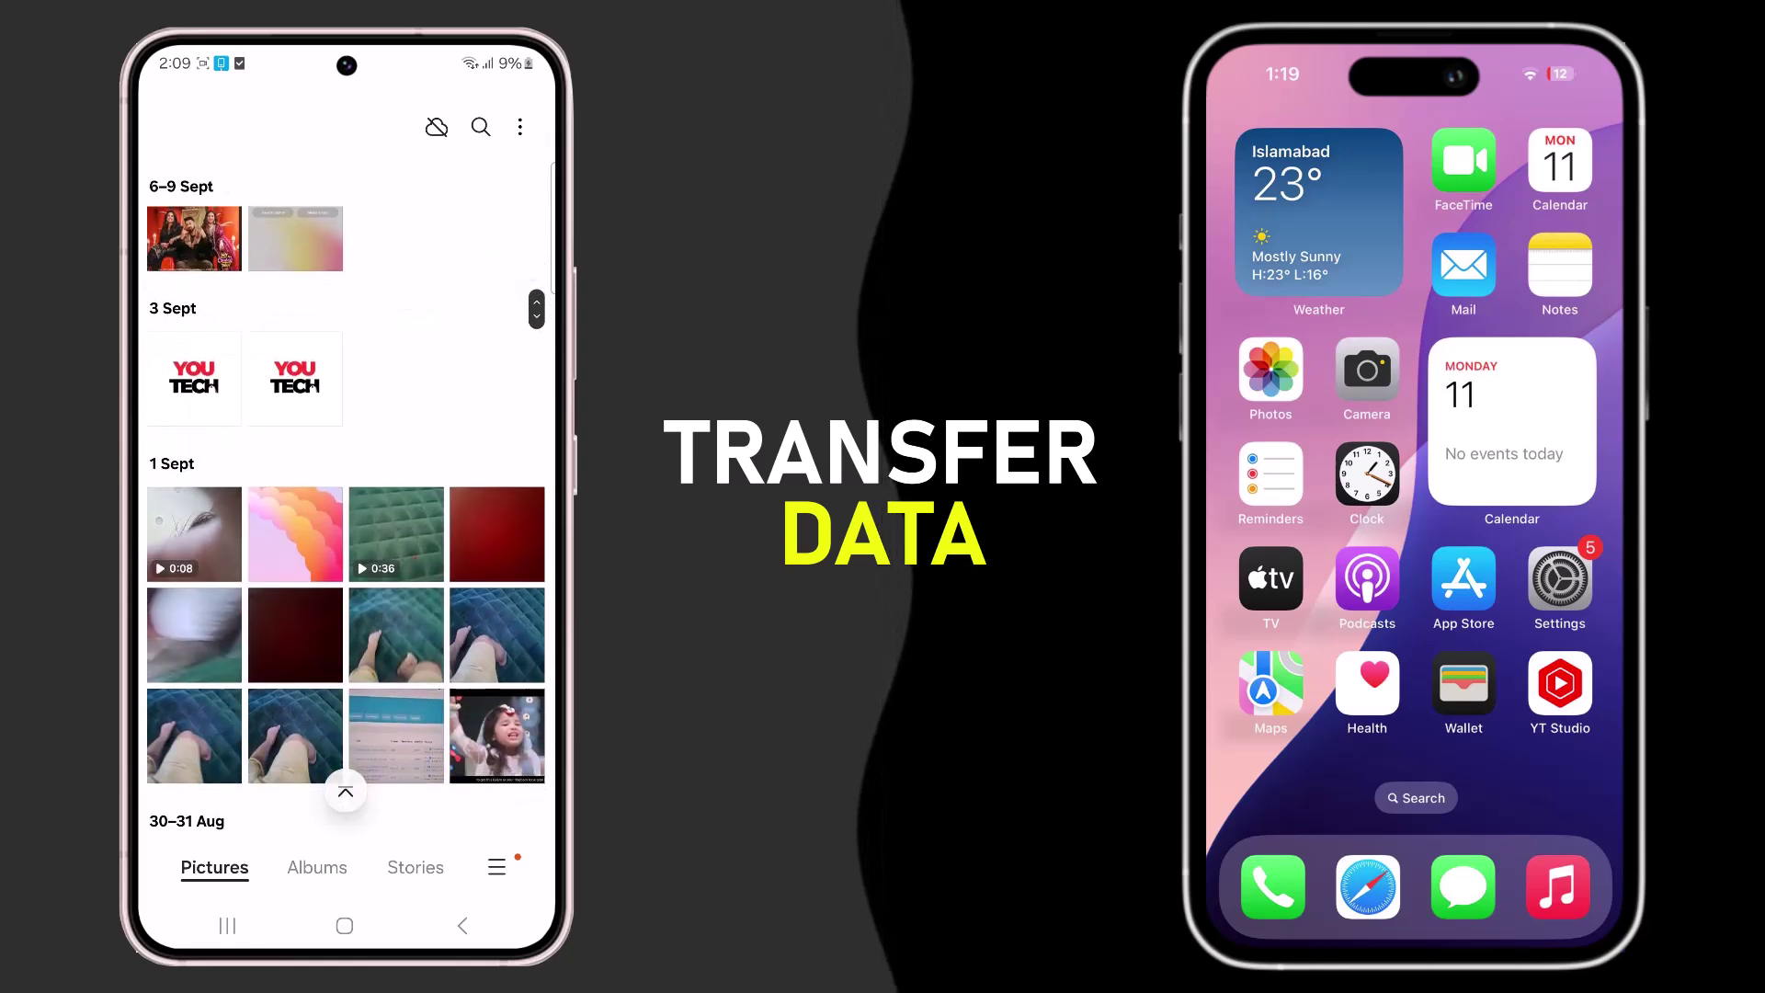
{"action": "scroll", "coordinate": [347, 514], "scroll_direction": "down", "scroll_amount": 3}
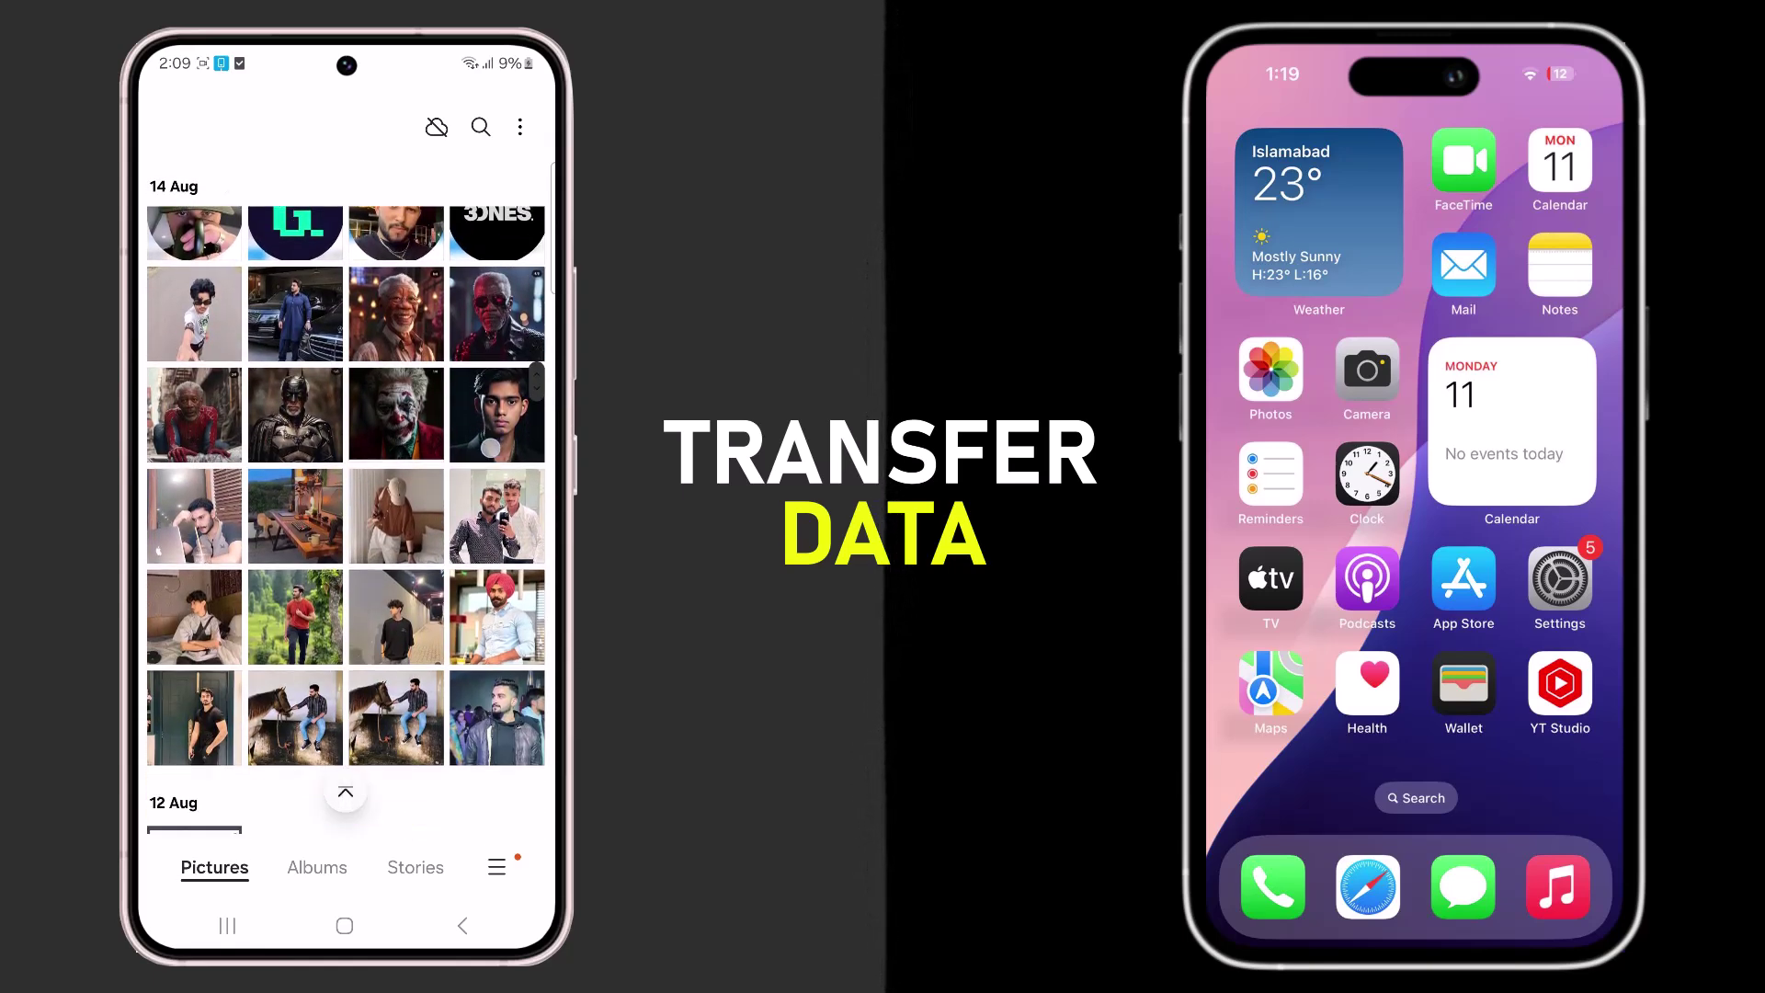
{"action": "scroll", "coordinate": [346, 515], "scroll_direction": "down", "scroll_amount": 10}
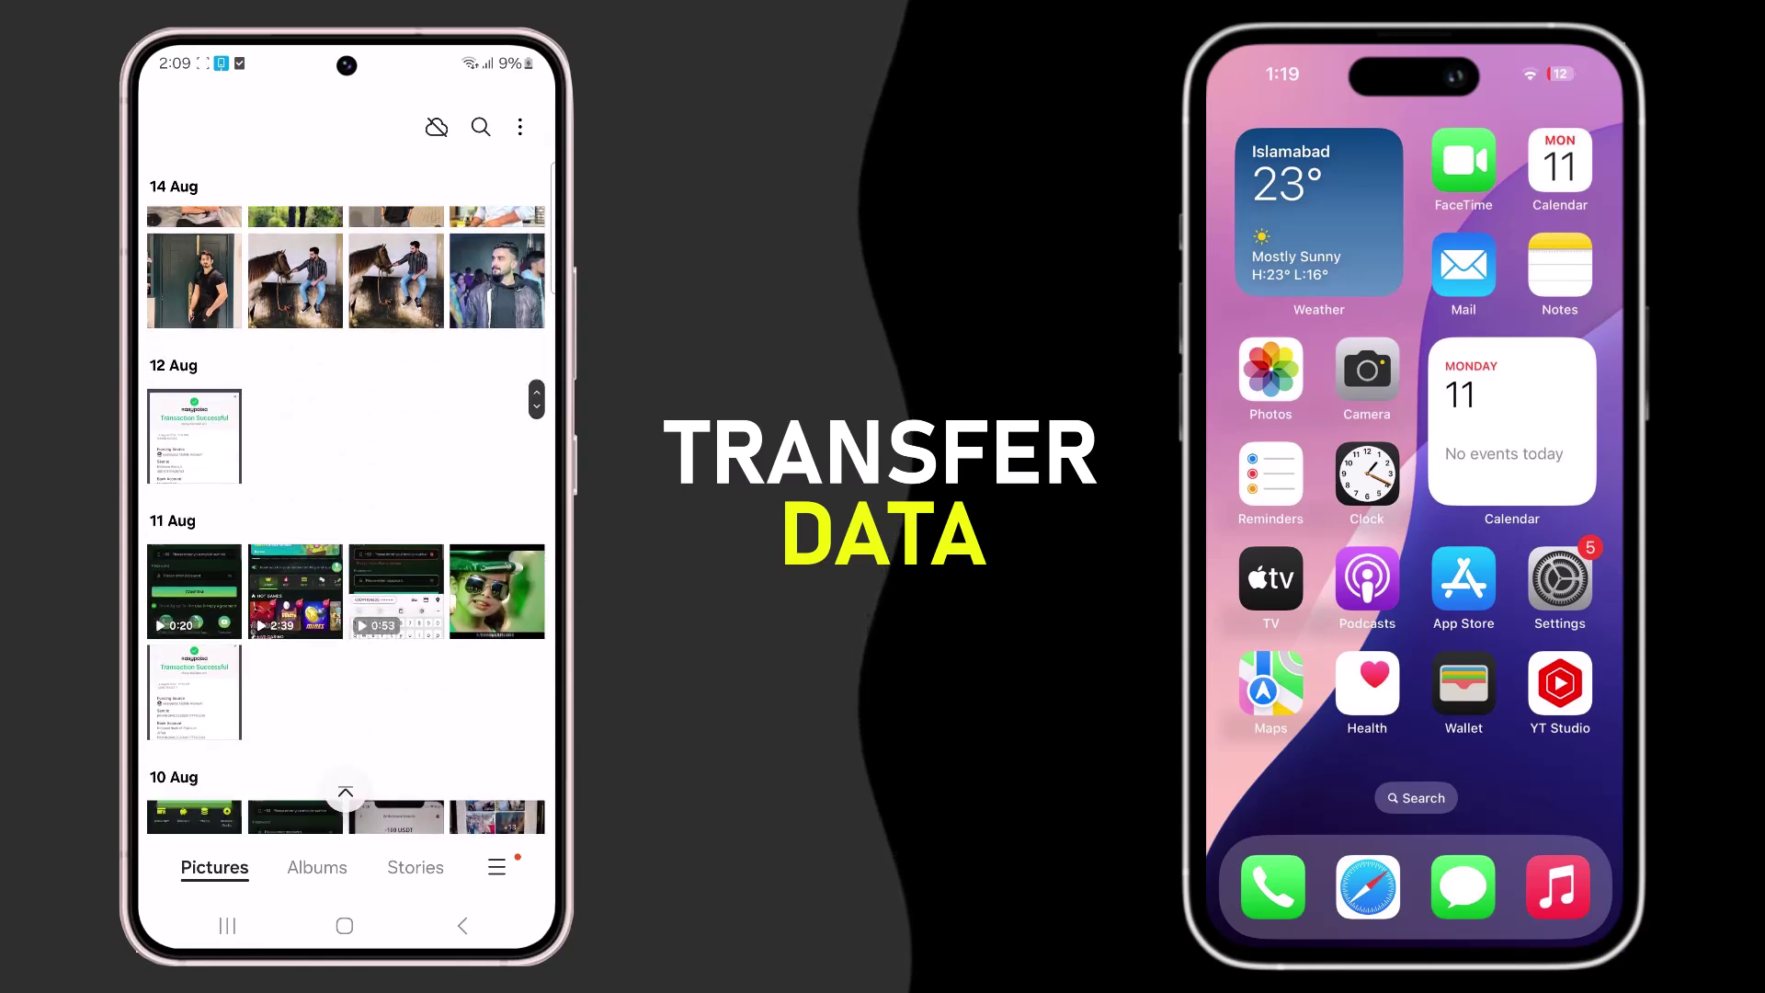
{"action": "scroll", "coordinate": [347, 515], "scroll_direction": "down", "scroll_amount": 3}
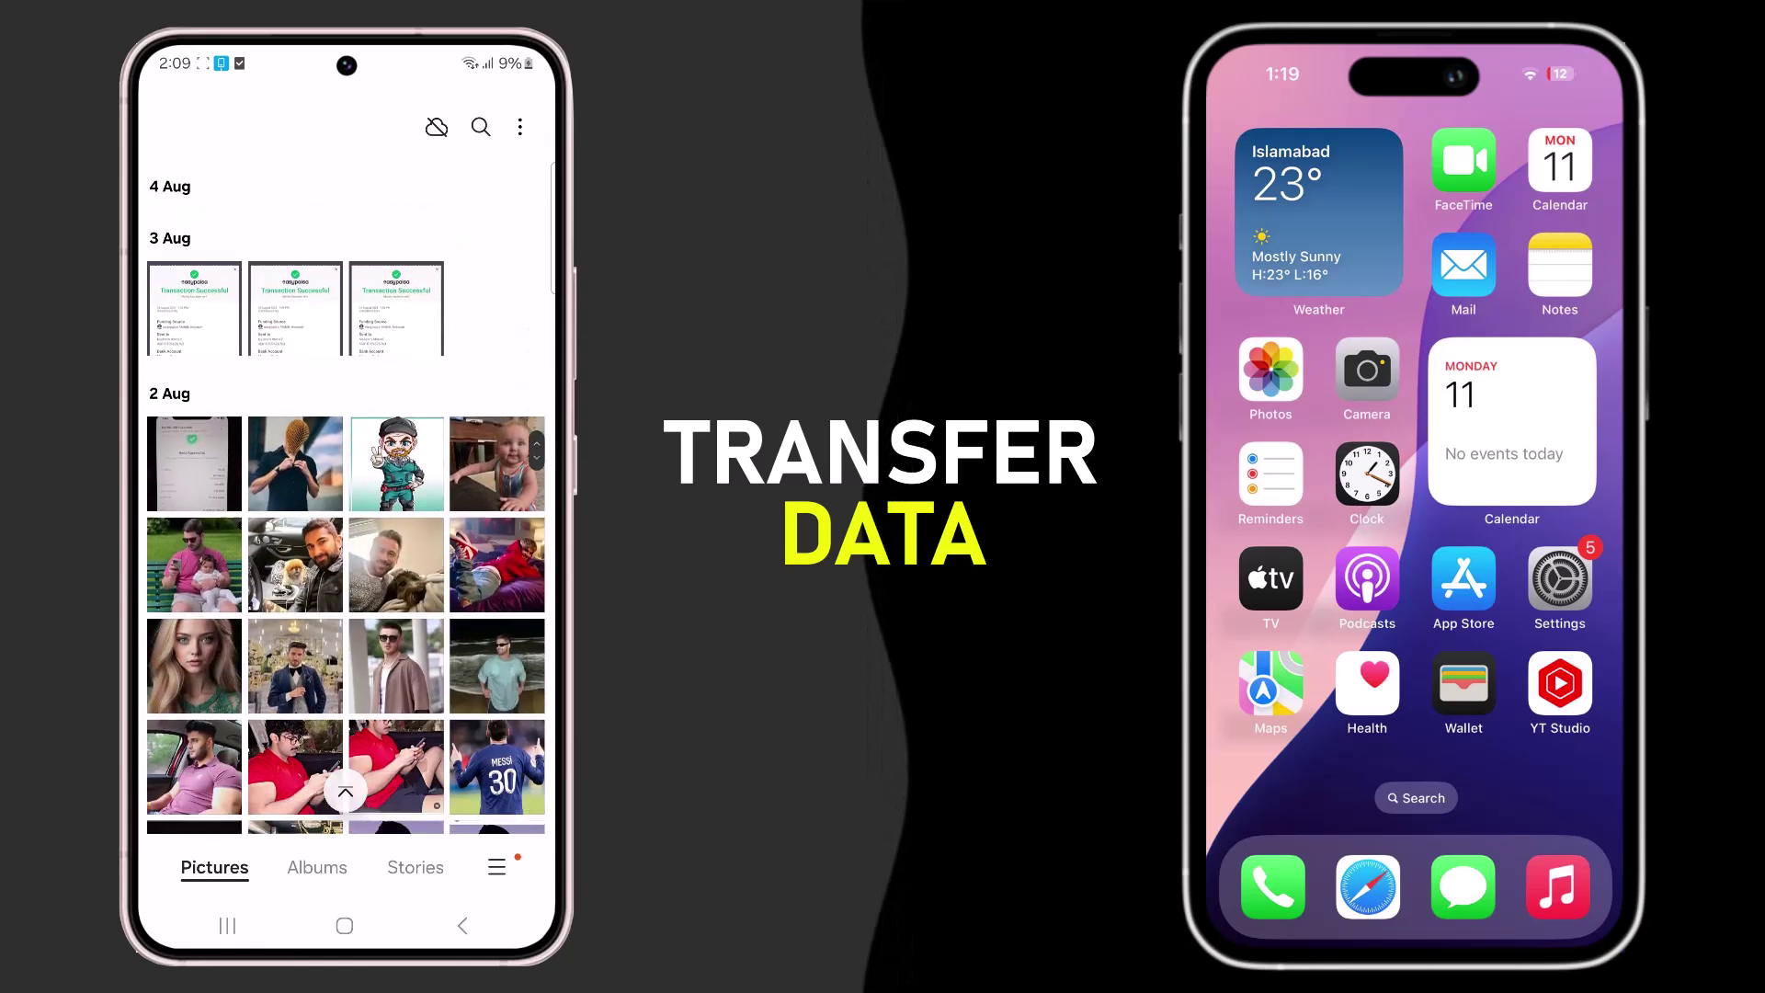
{"action": "scroll", "coordinate": [347, 515], "scroll_direction": "up", "scroll_amount": 2}
{"action": "scroll", "coordinate": [346, 515], "scroll_direction": "down", "scroll_amount": 5}
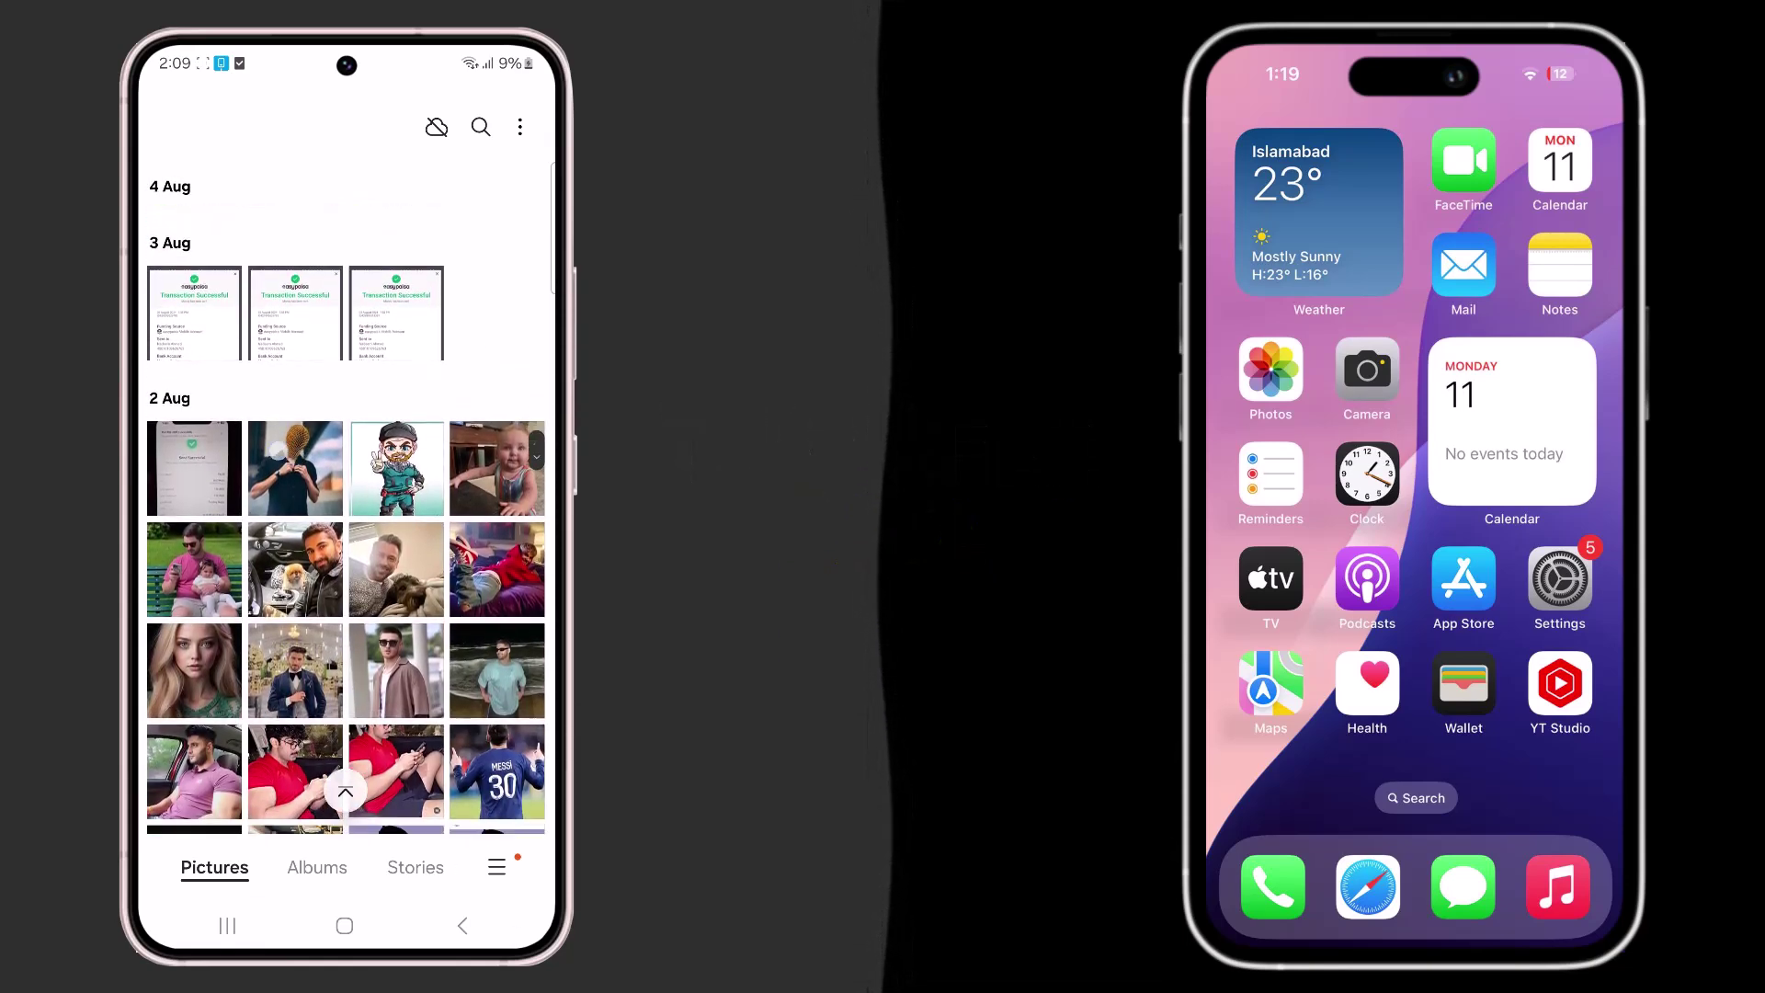
{"action": "scroll", "coordinate": [347, 514], "scroll_direction": "up", "scroll_amount": 8}
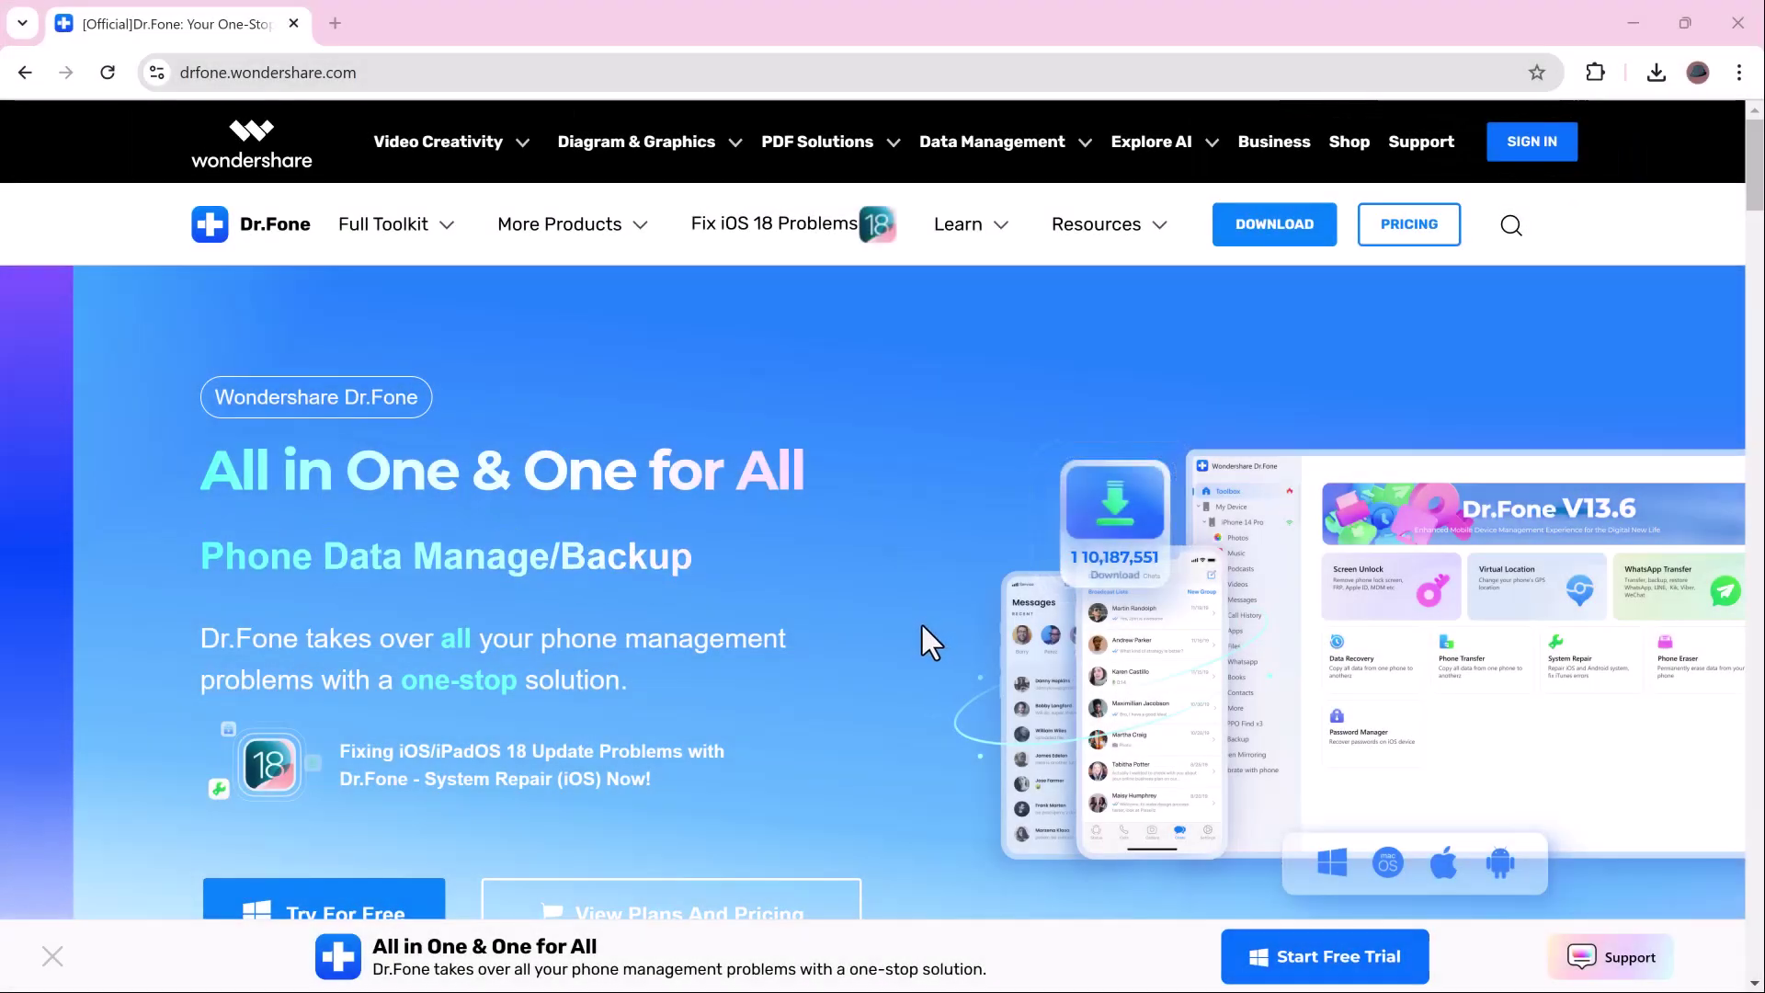
{"action": "scroll", "coordinate": [921, 624], "scroll_direction": "down", "scroll_amount": 1}
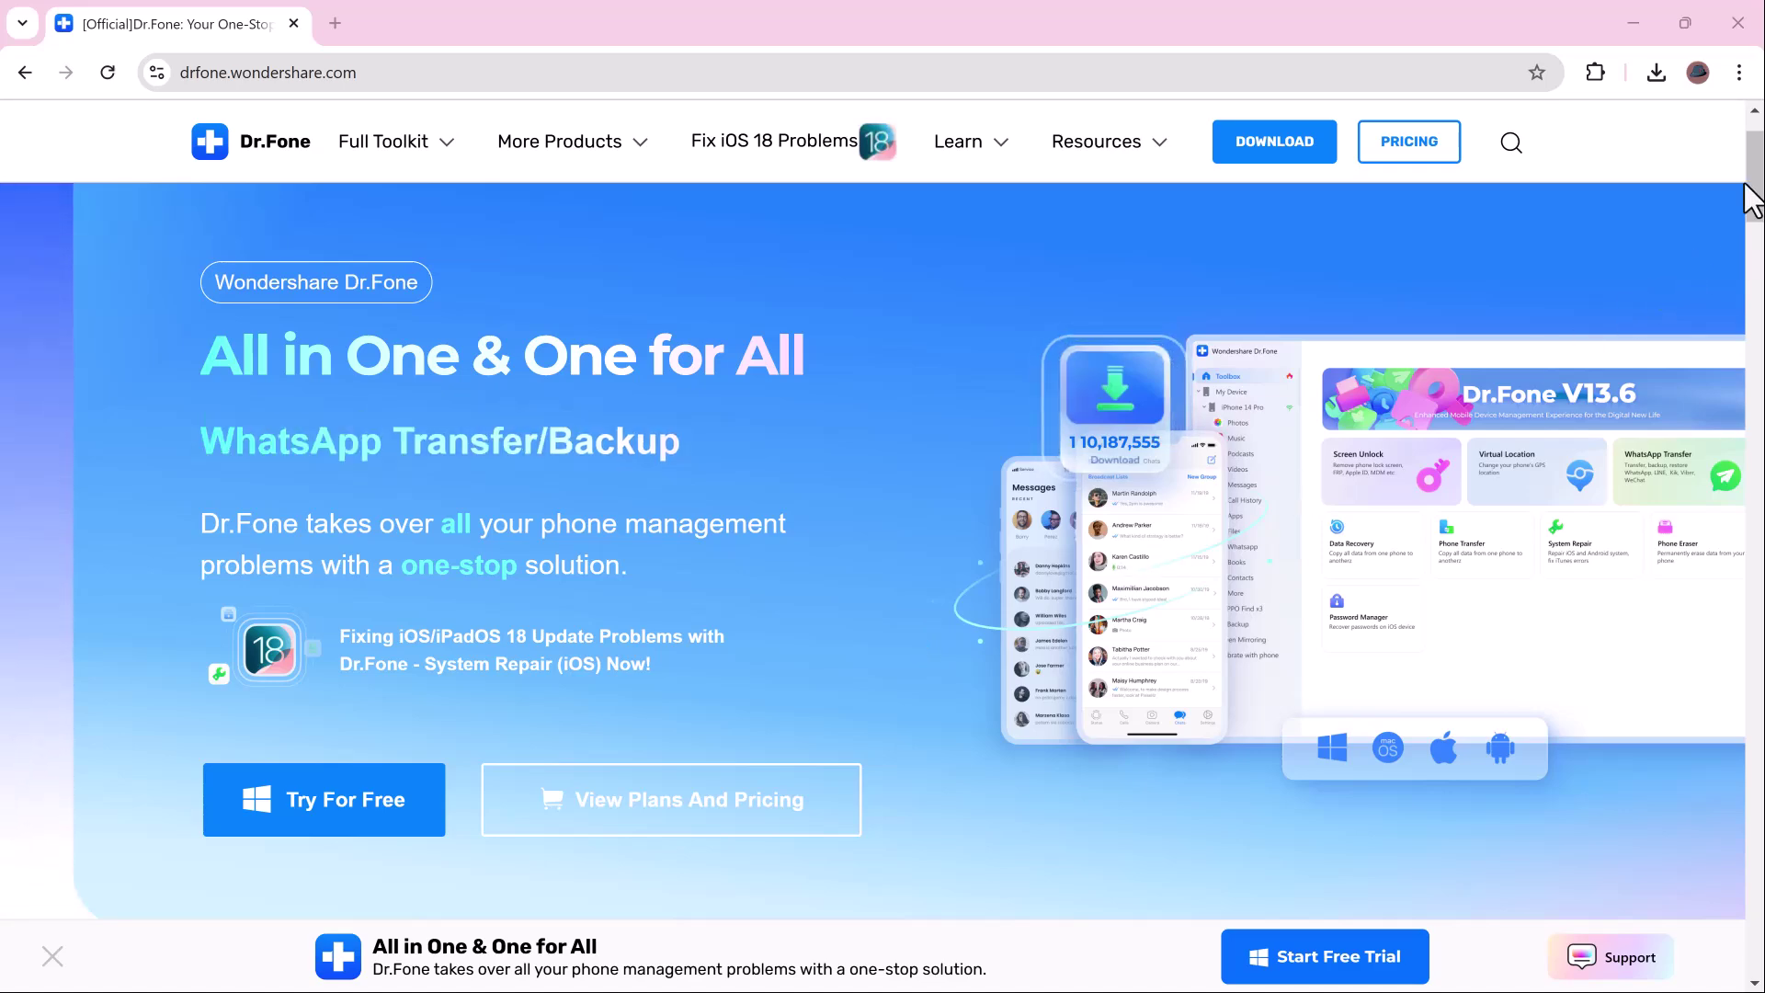
{"action": "left_click", "coordinate": [1754, 241]}
{"action": "left_click", "coordinate": [1754, 253]}
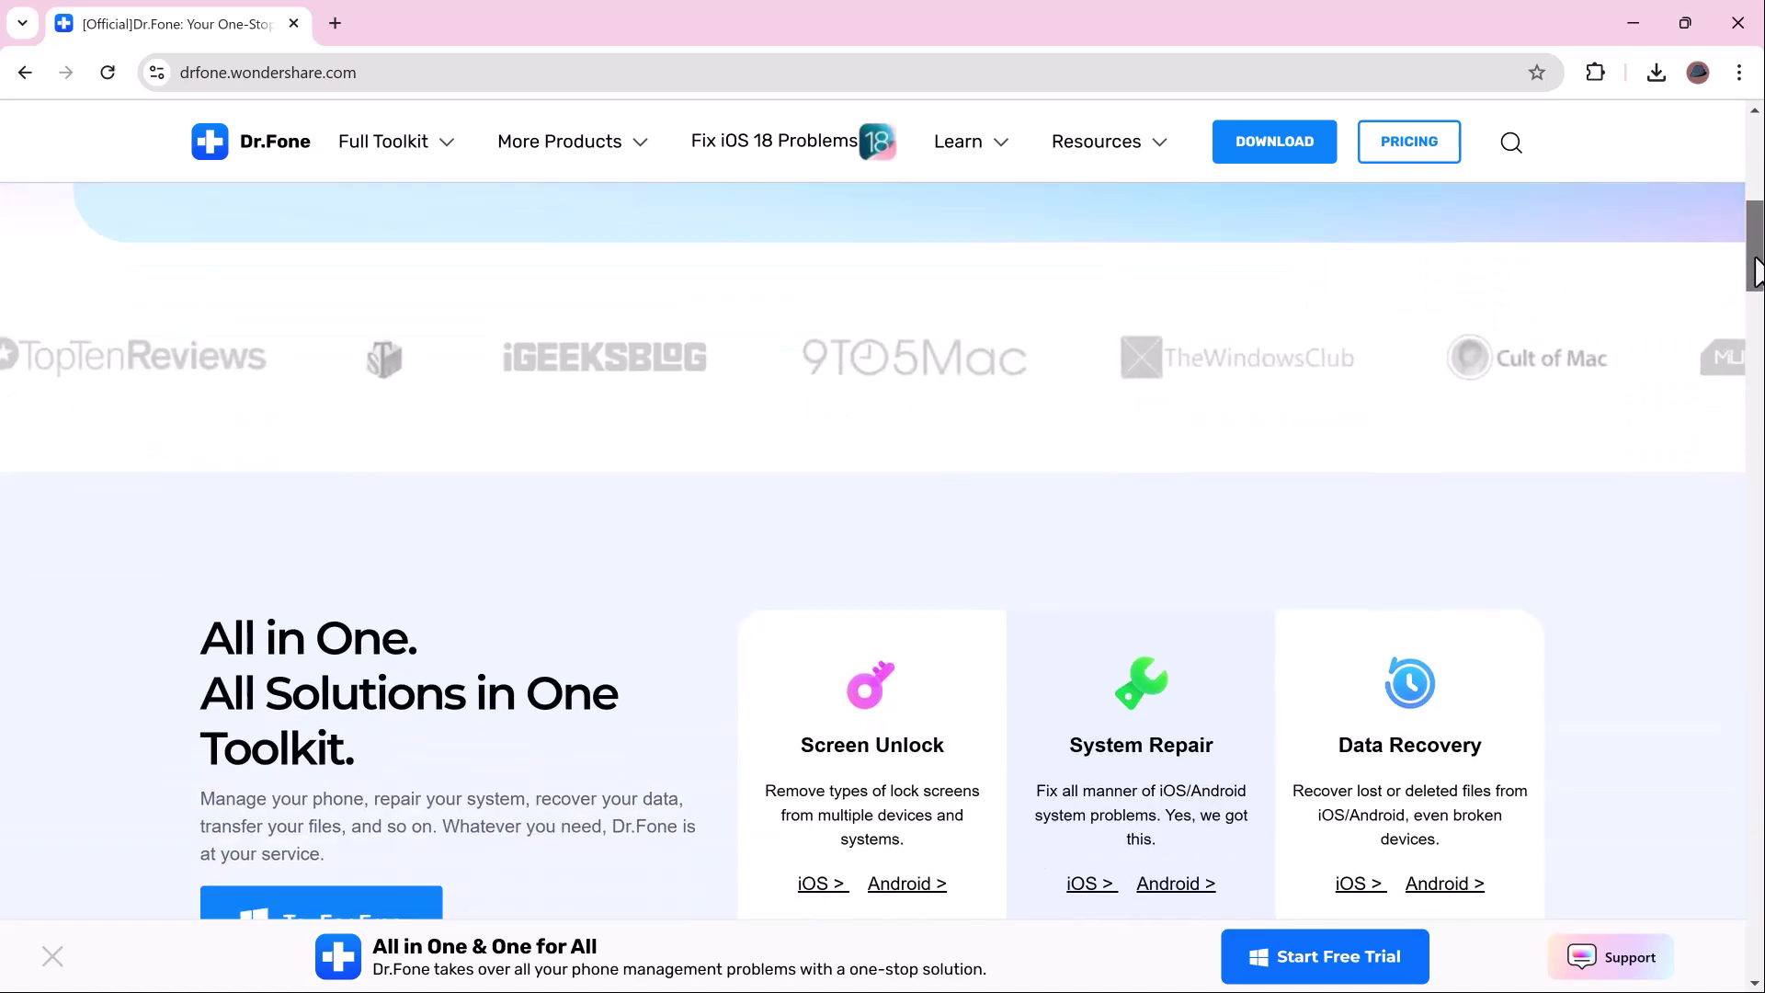
{"action": "left_click_drag", "start_coordinate": [1758, 276], "coordinate": [1760, 327]}
{"action": "scroll", "coordinate": [1760, 326], "scroll_direction": "down", "scroll_amount": 3}
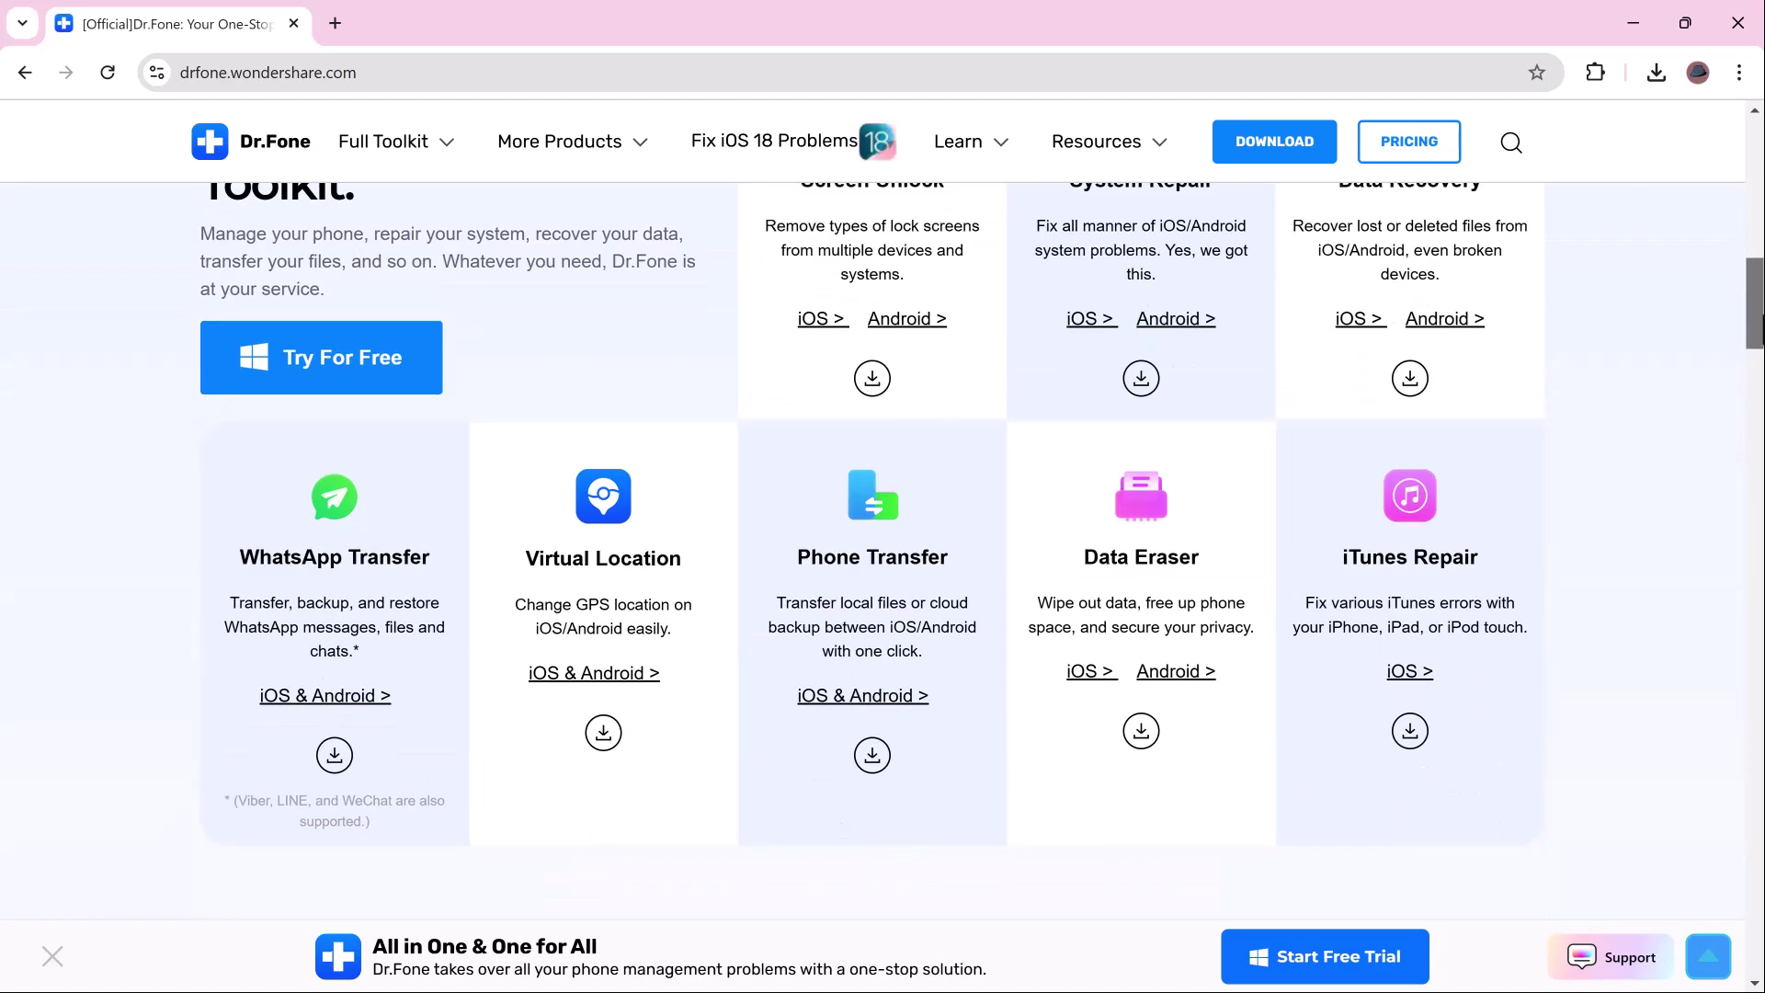
{"action": "scroll", "coordinate": [1761, 317], "scroll_direction": "down", "scroll_amount": 6}
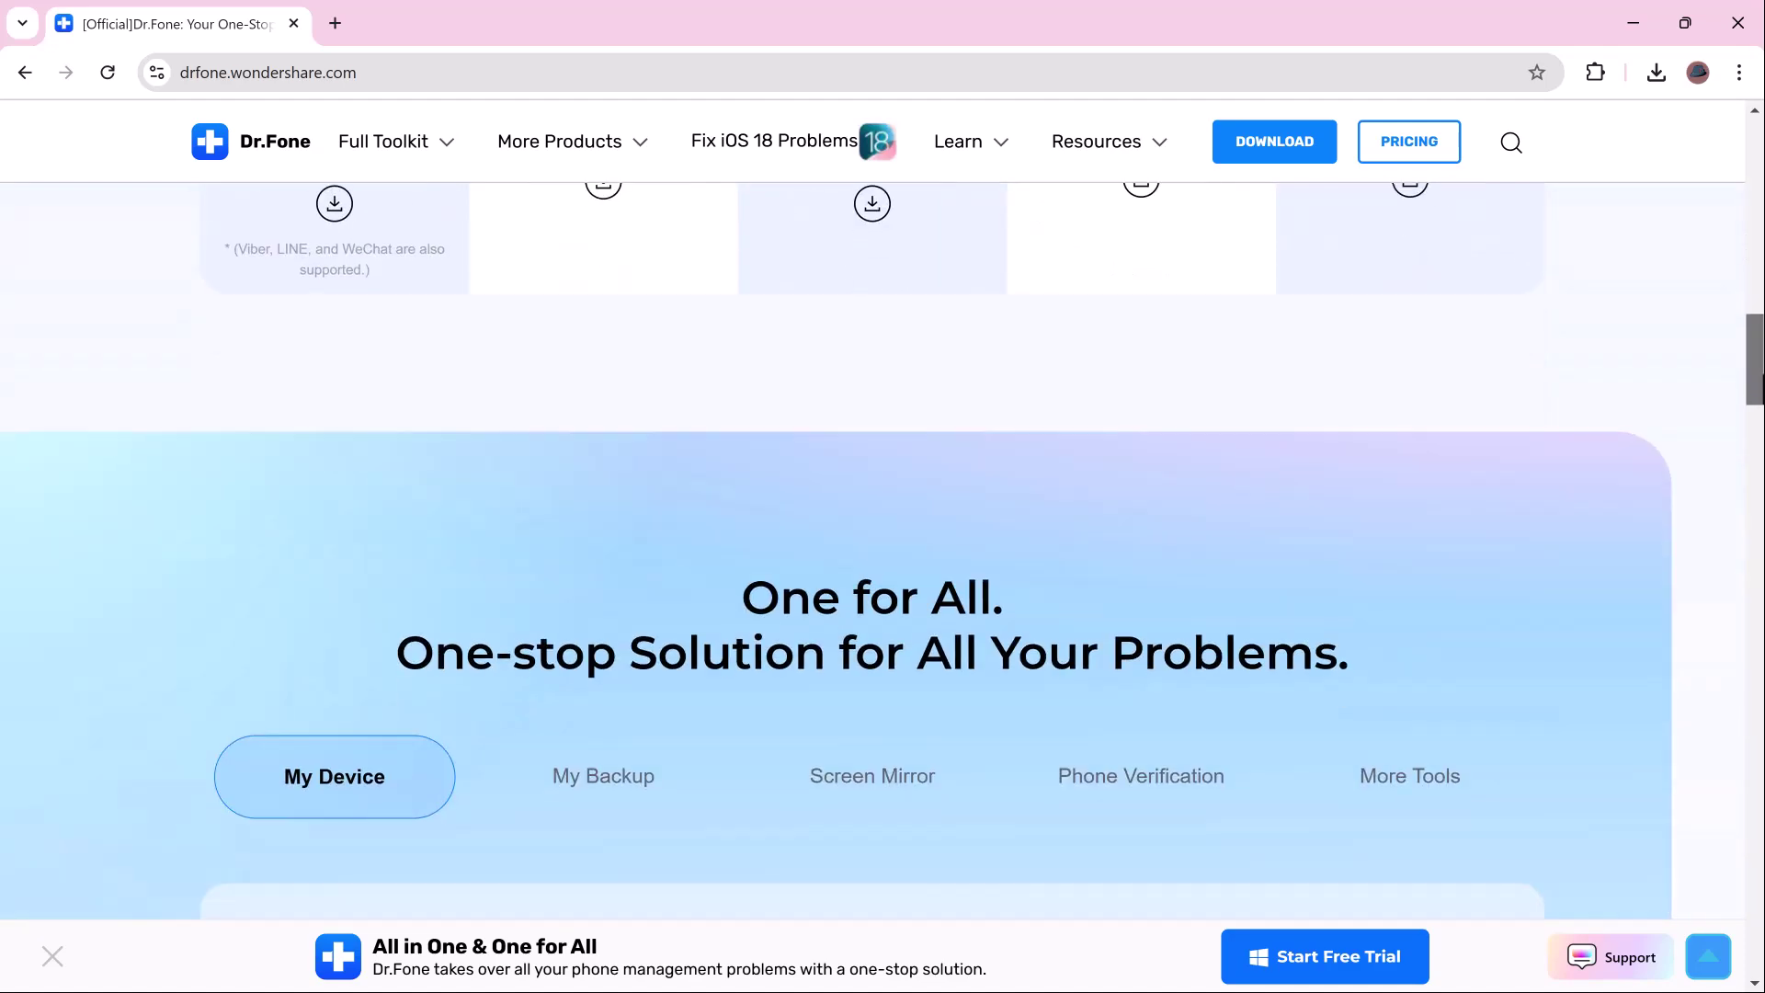
{"action": "scroll", "coordinate": [1761, 367], "scroll_direction": "down", "scroll_amount": 4}
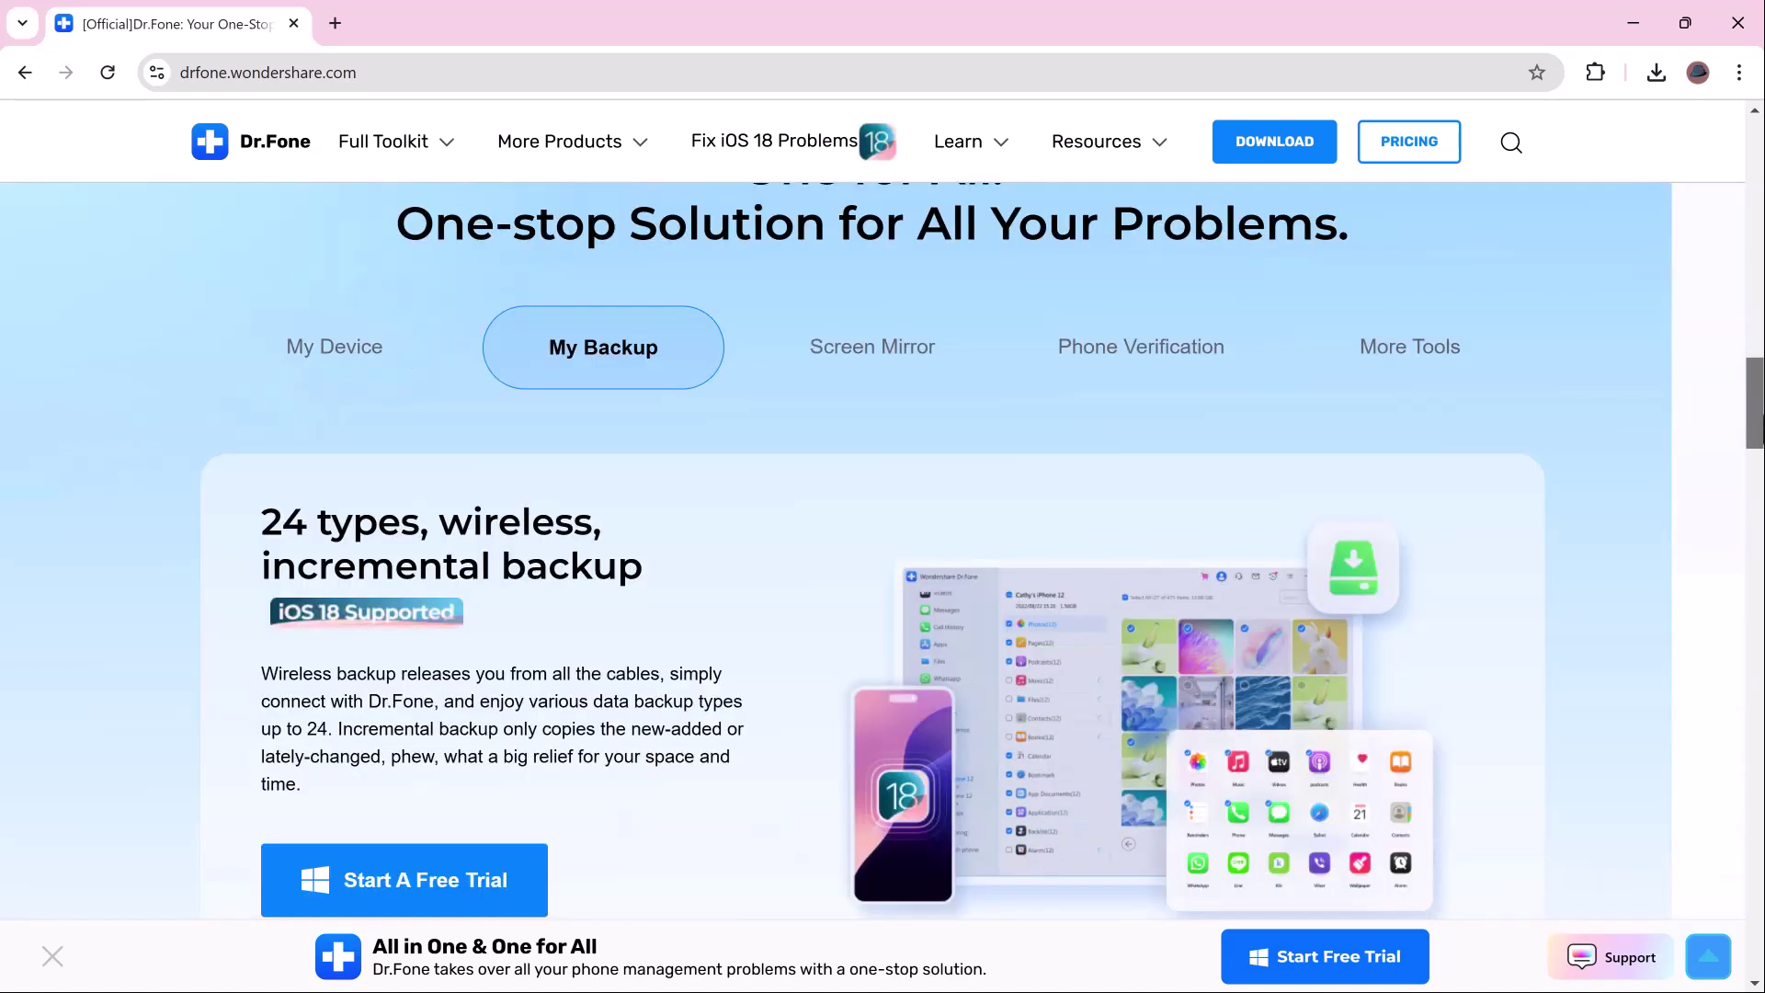
{"action": "scroll", "coordinate": [1760, 424], "scroll_direction": "down", "scroll_amount": 8}
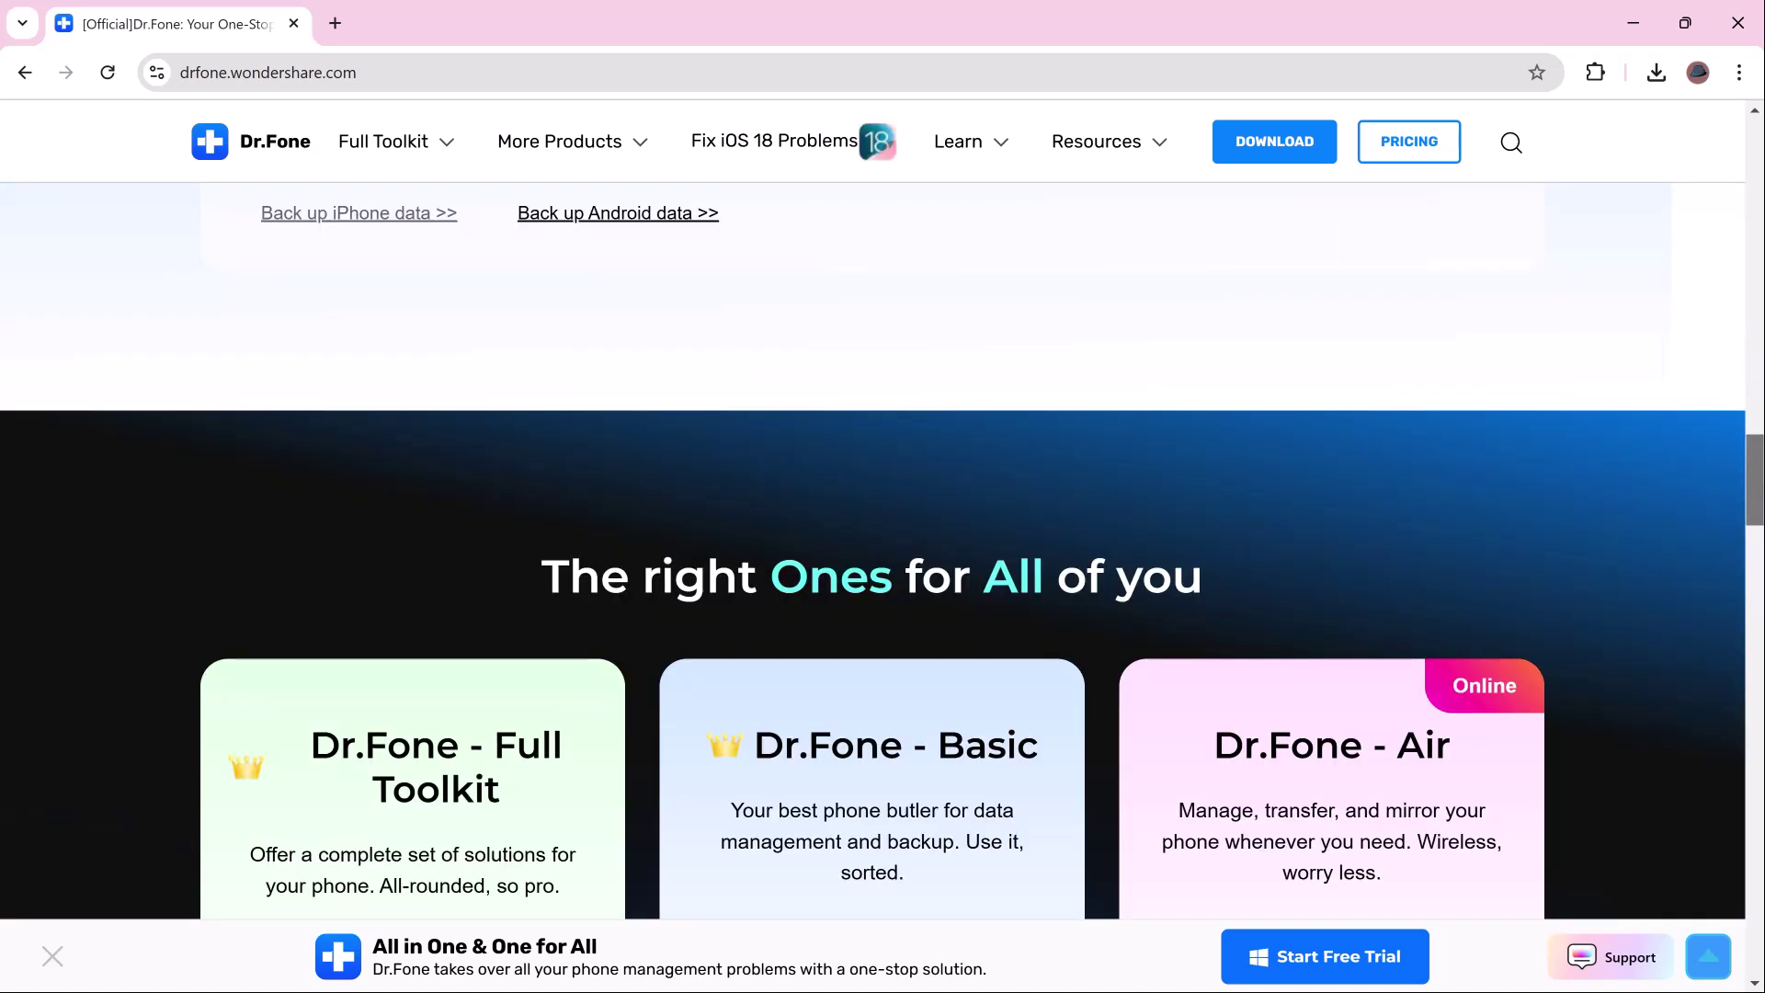
{"action": "scroll", "coordinate": [1761, 506], "scroll_direction": "down", "scroll_amount": 3}
{"action": "scroll", "coordinate": [1761, 528], "scroll_direction": "down", "scroll_amount": 9}
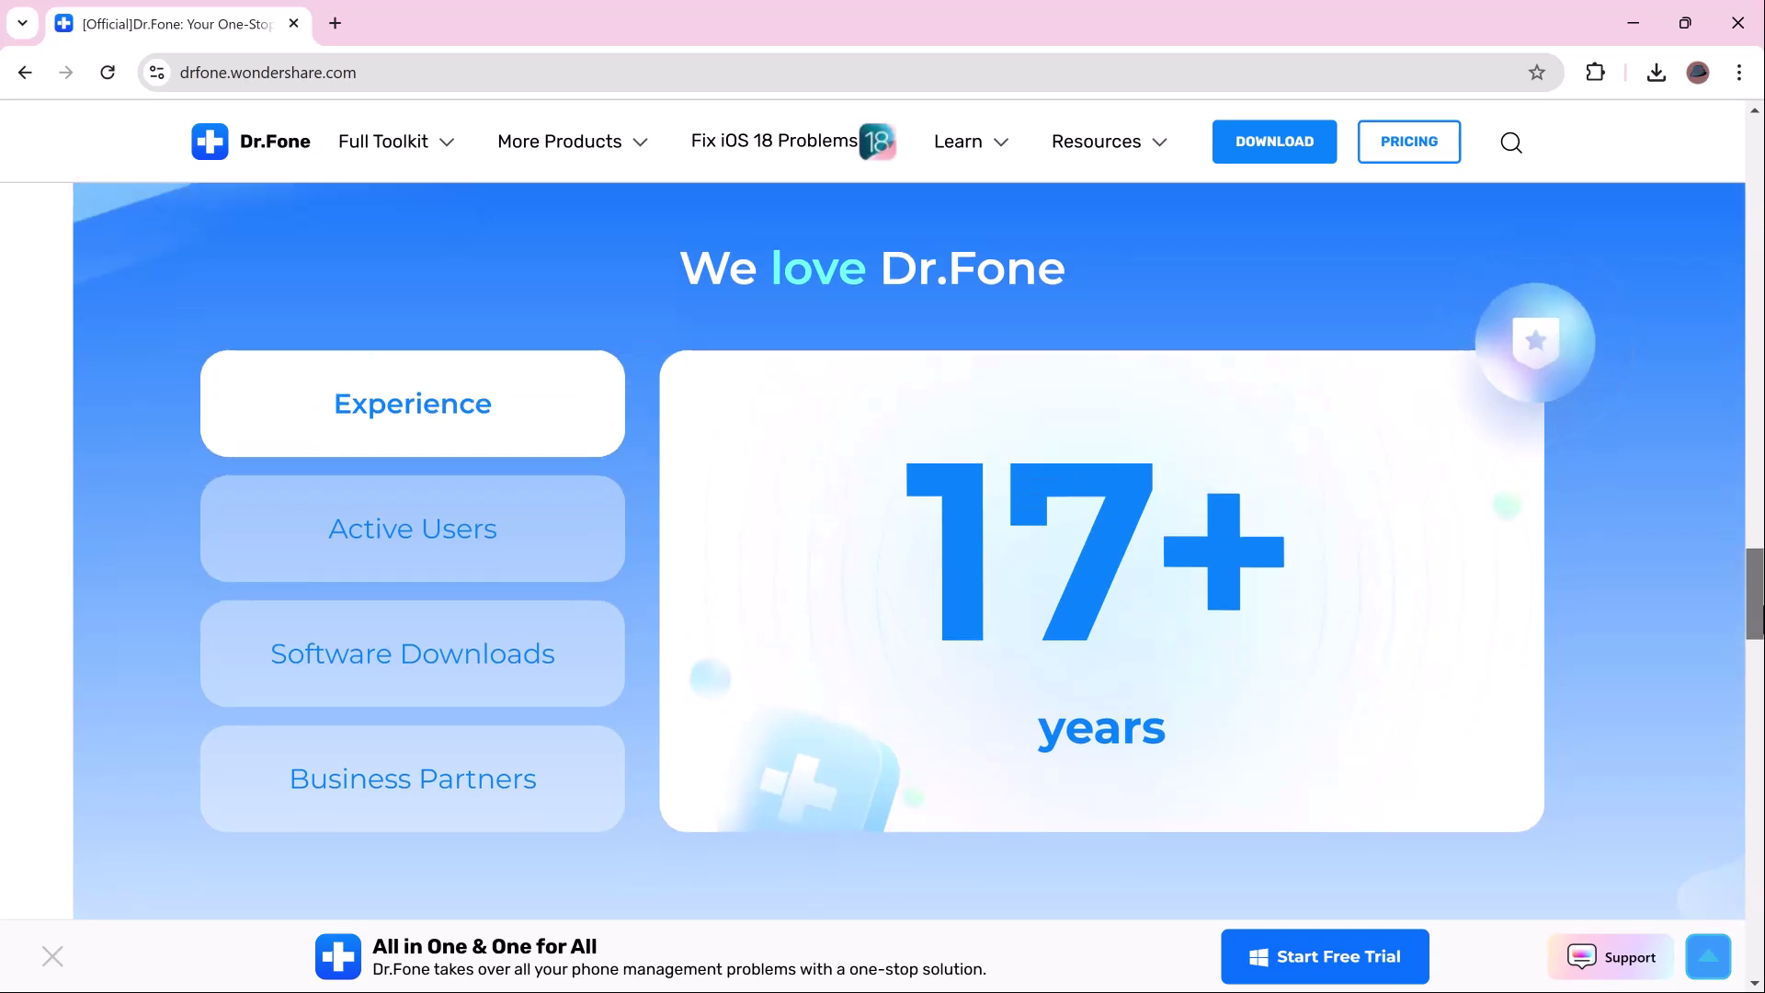
{"action": "left_click_drag", "start_coordinate": [1761, 618], "coordinate": [1761, 883]}
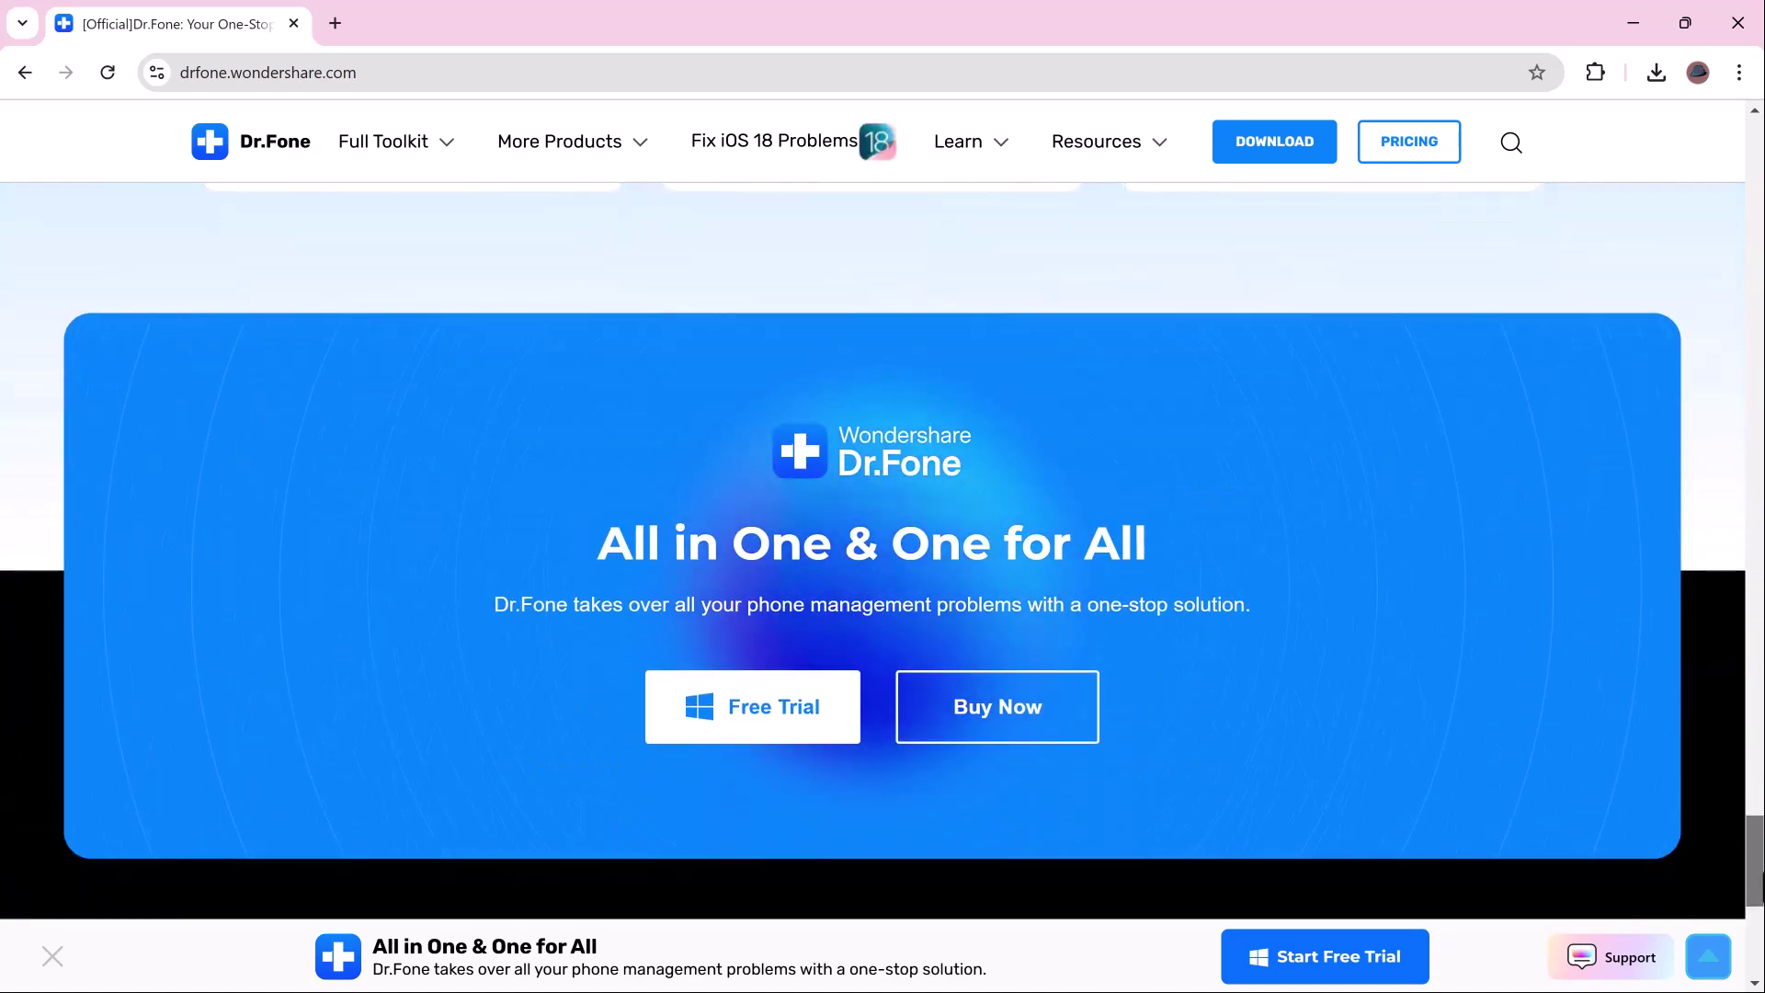
{"action": "left_click_drag", "start_coordinate": [1761, 883], "coordinate": [1756, 213]}
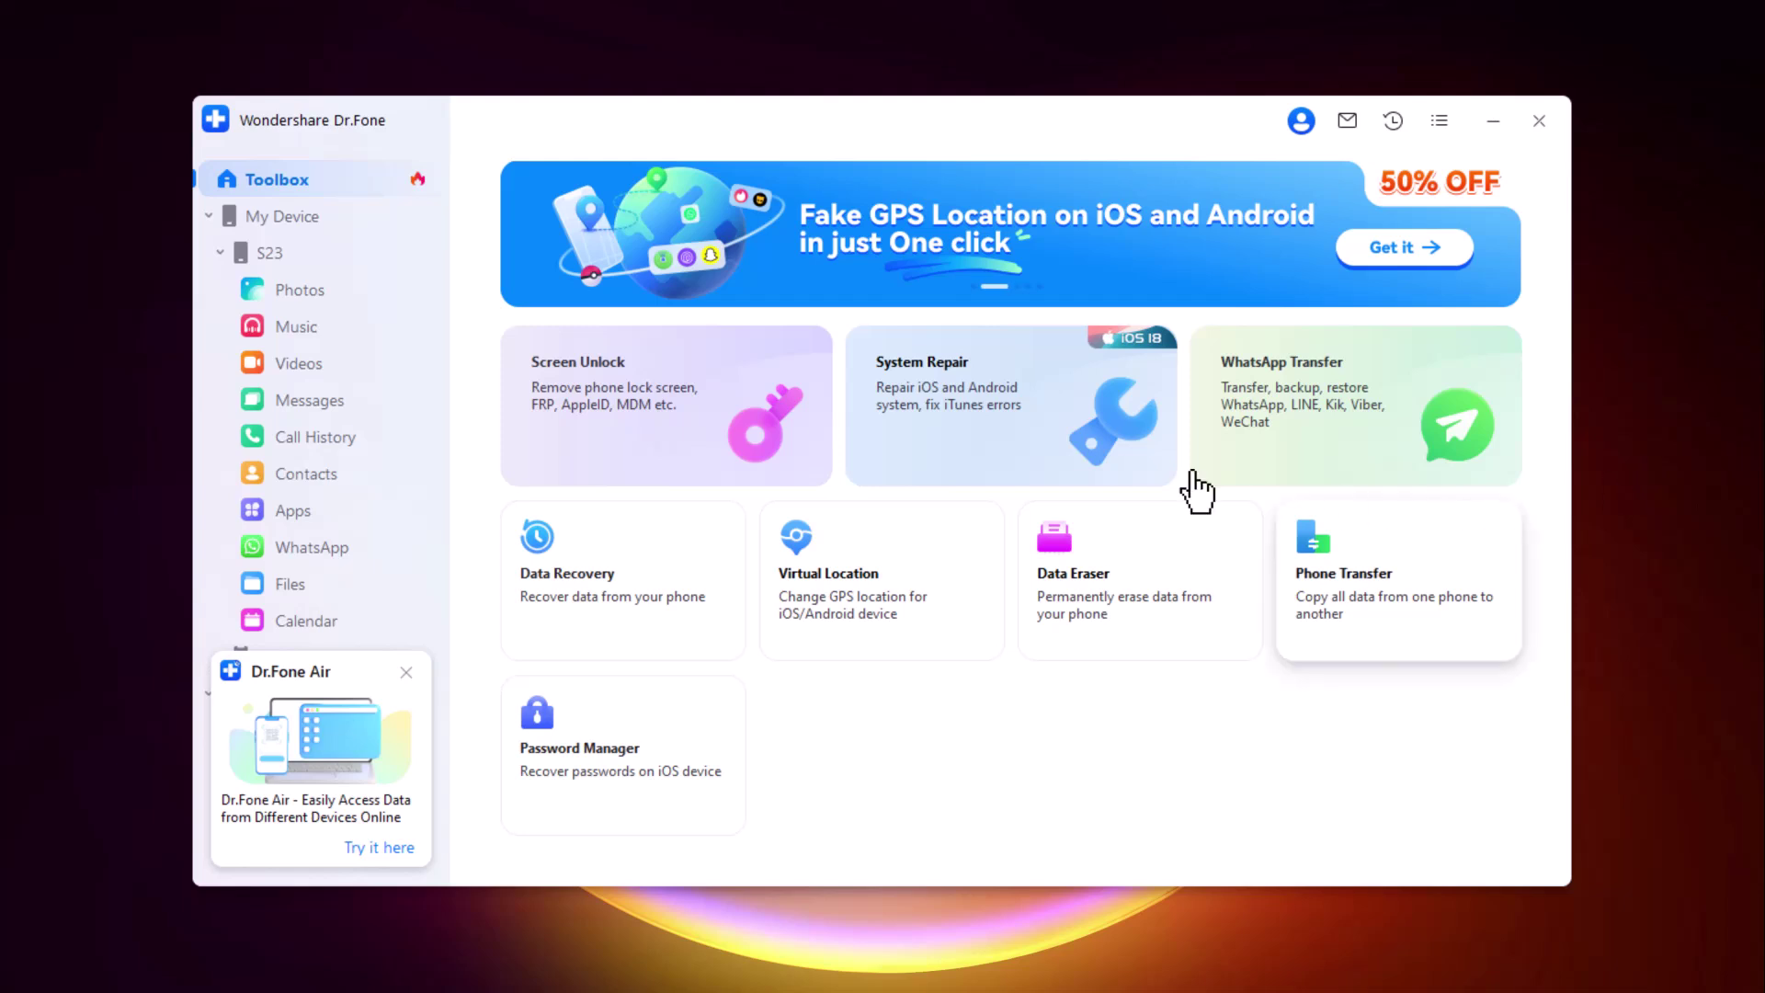
{"action": "mouse_move", "coordinate": [668, 384]}
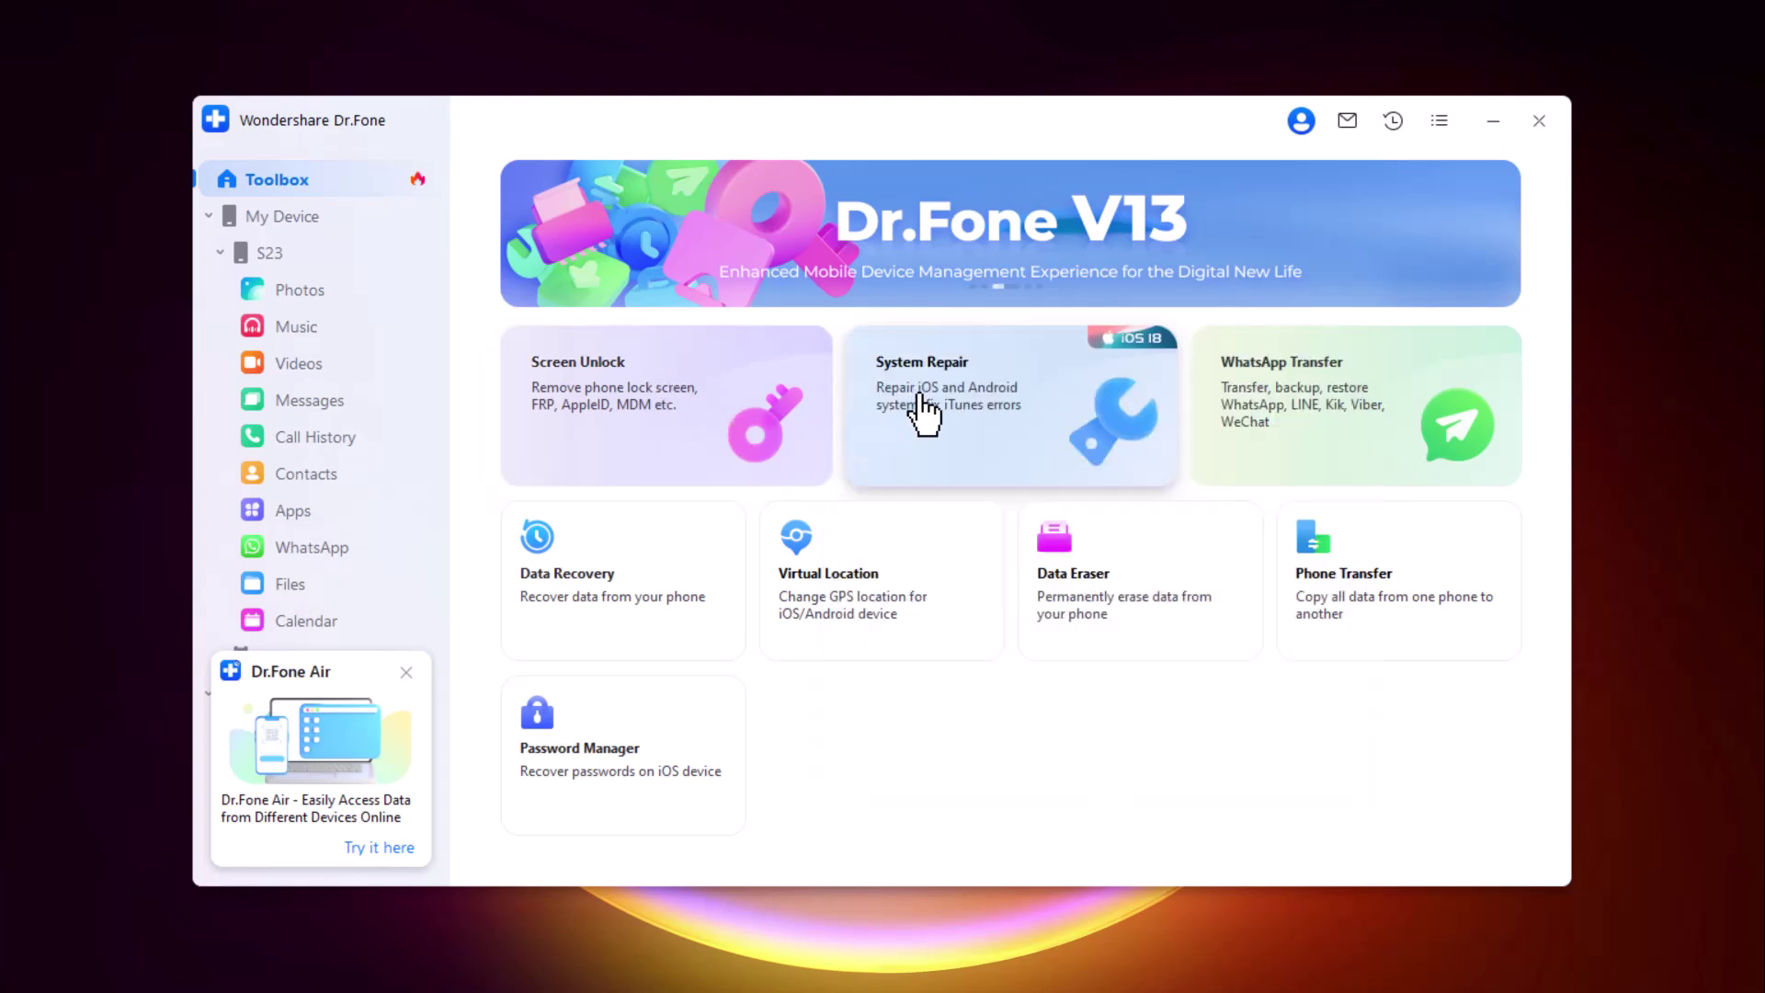
{"action": "mouse_move", "coordinate": [939, 386]}
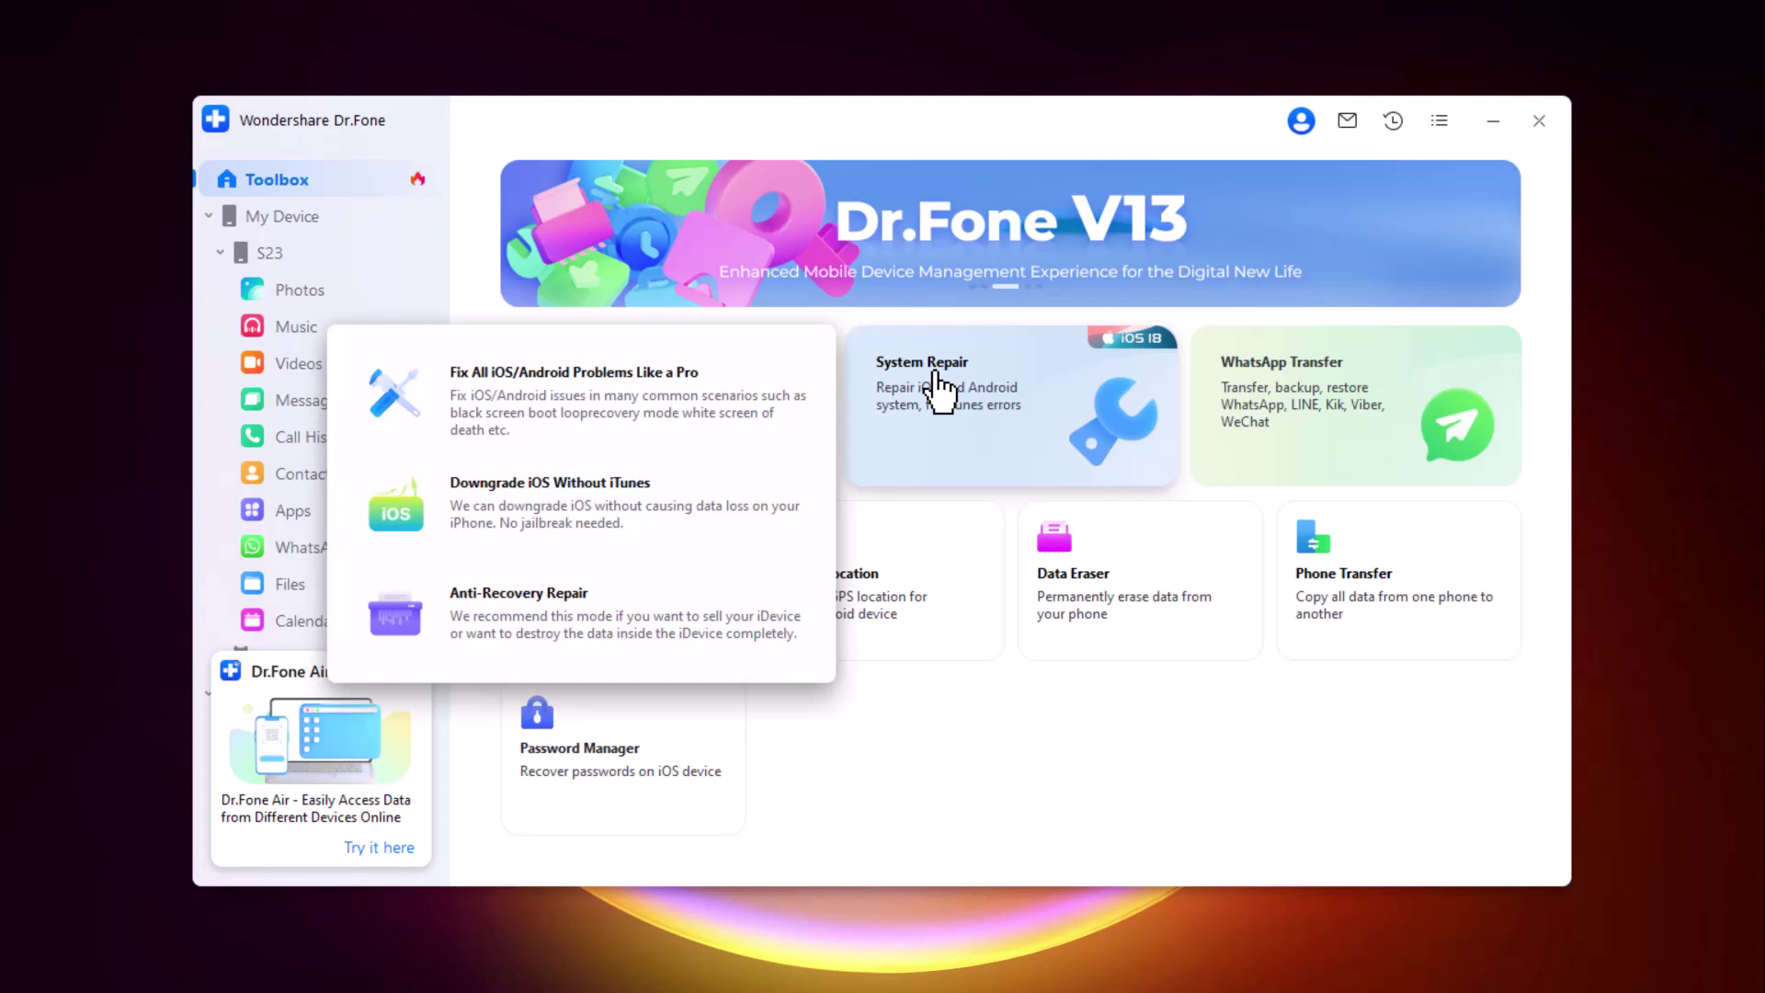
{"action": "mouse_move", "coordinate": [1278, 402]}
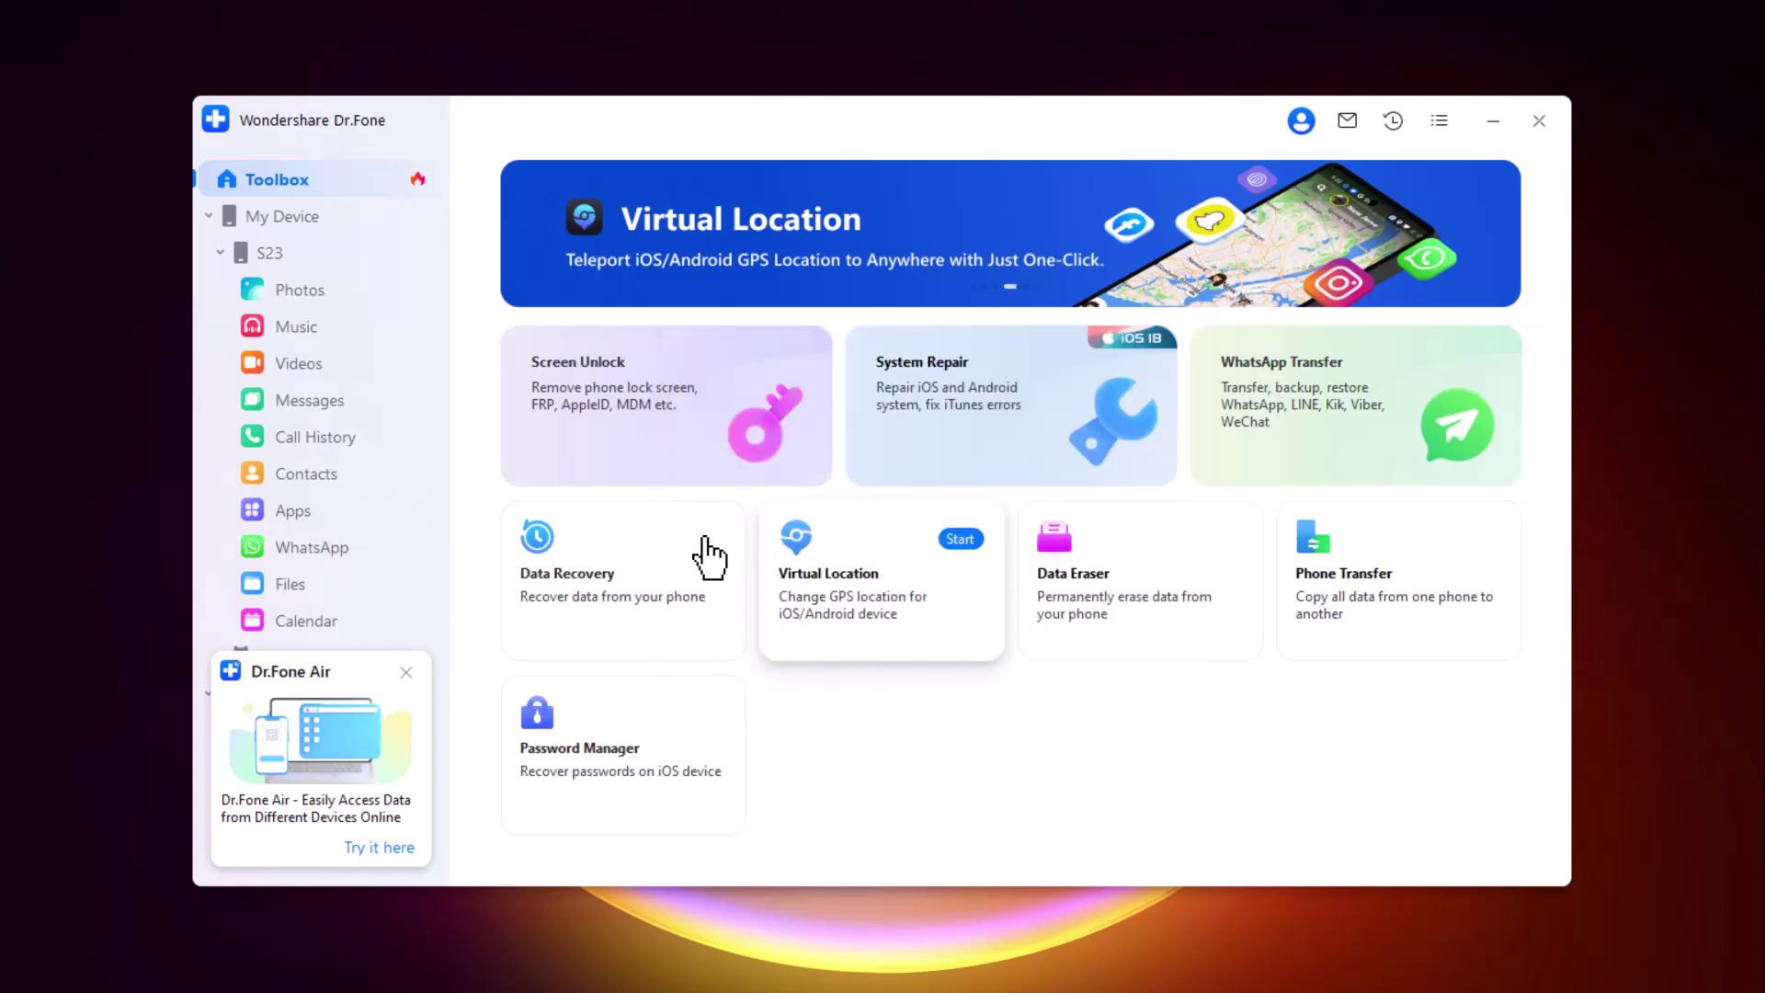
{"action": "mouse_move", "coordinate": [696, 544]}
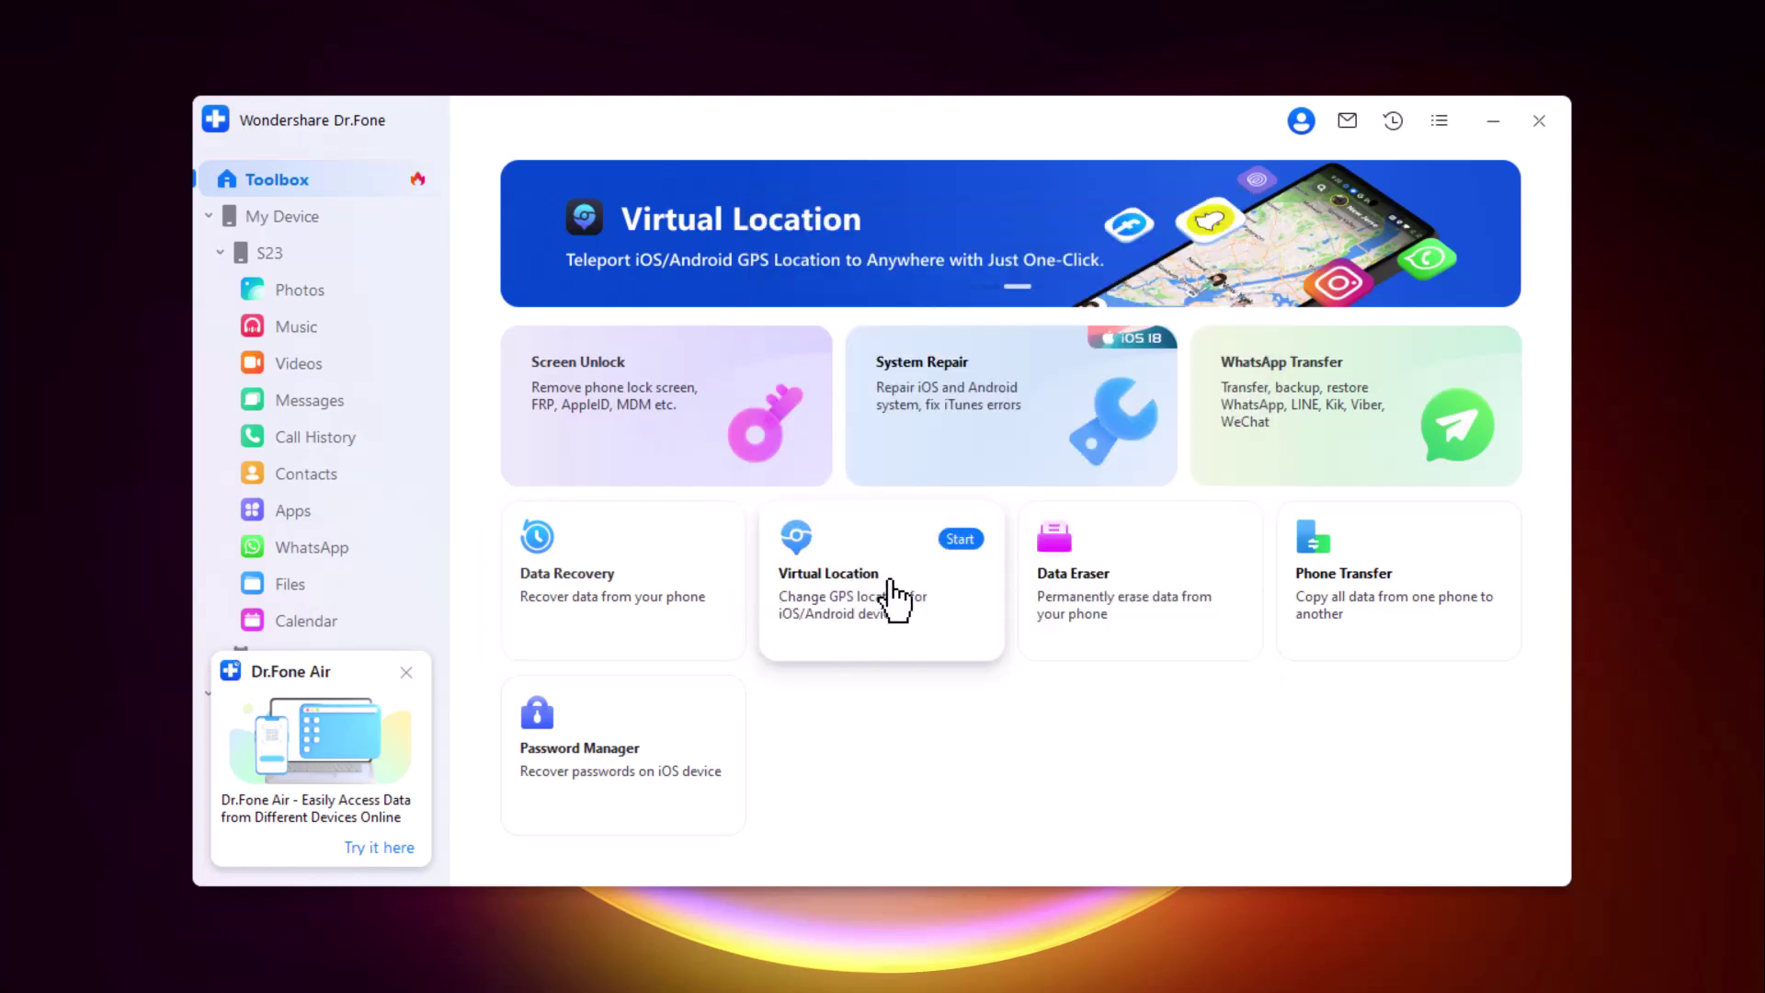
{"action": "mouse_move", "coordinate": [889, 598]}
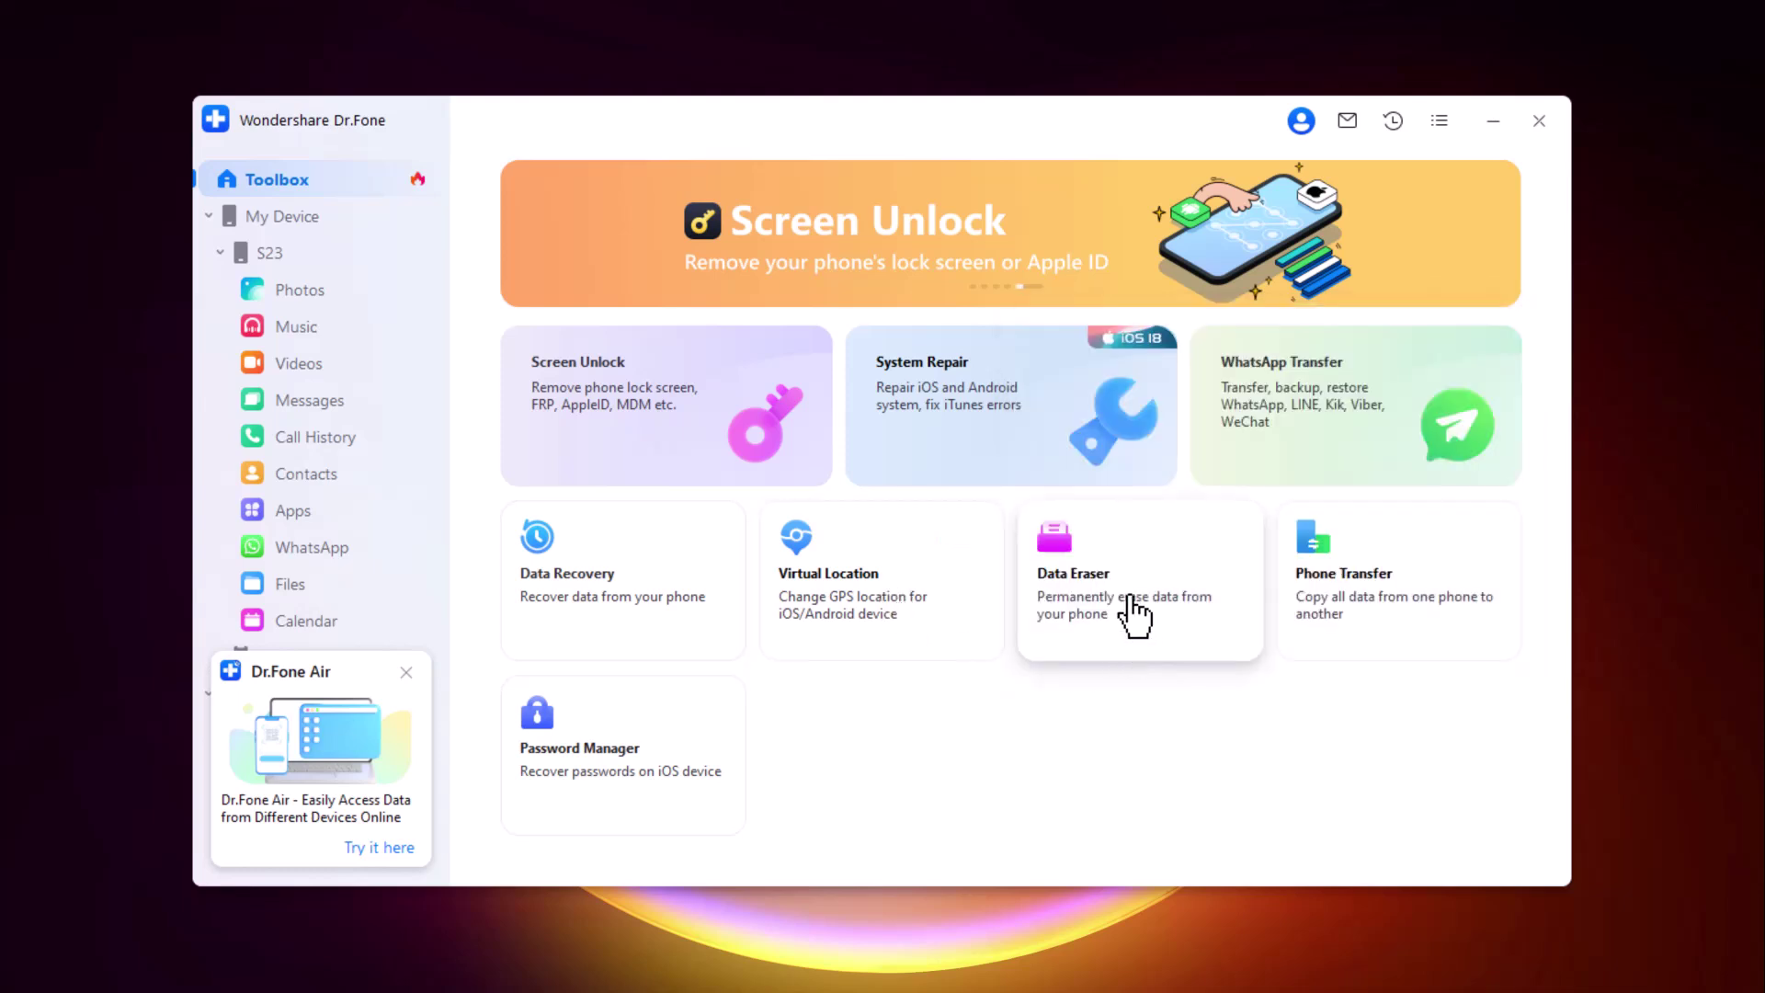
{"action": "mouse_move", "coordinate": [1131, 597]}
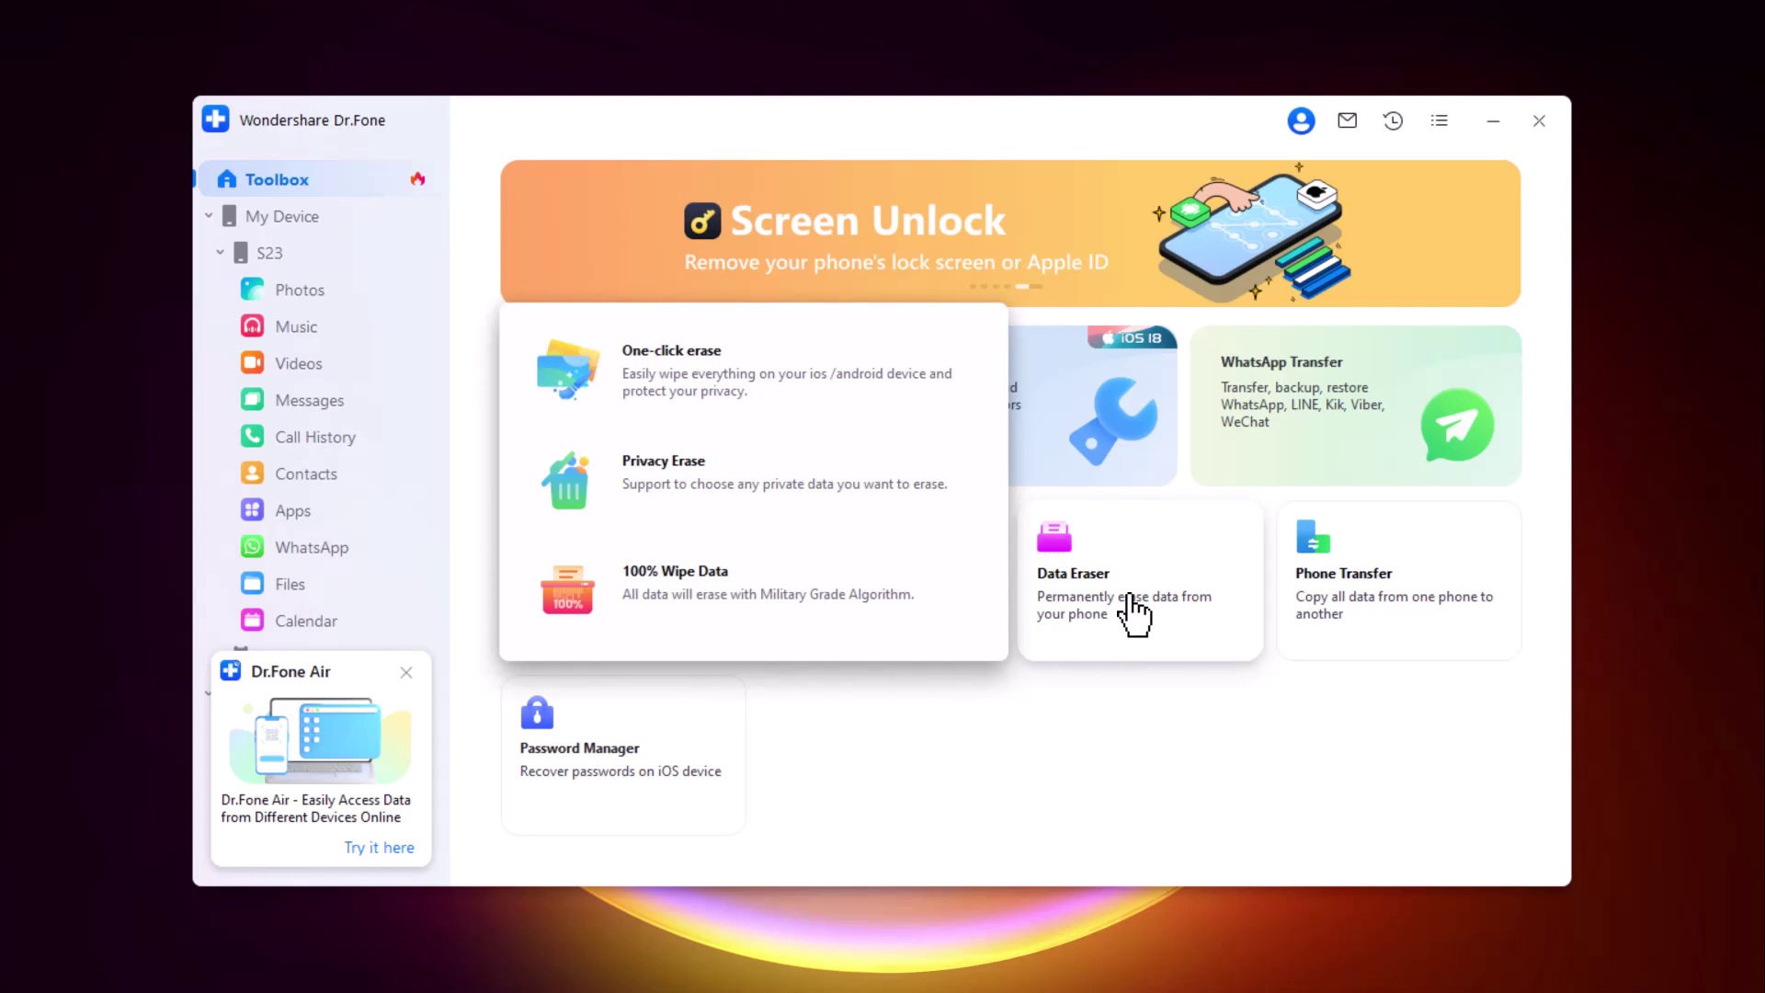
{"action": "mouse_move", "coordinate": [1458, 622]}
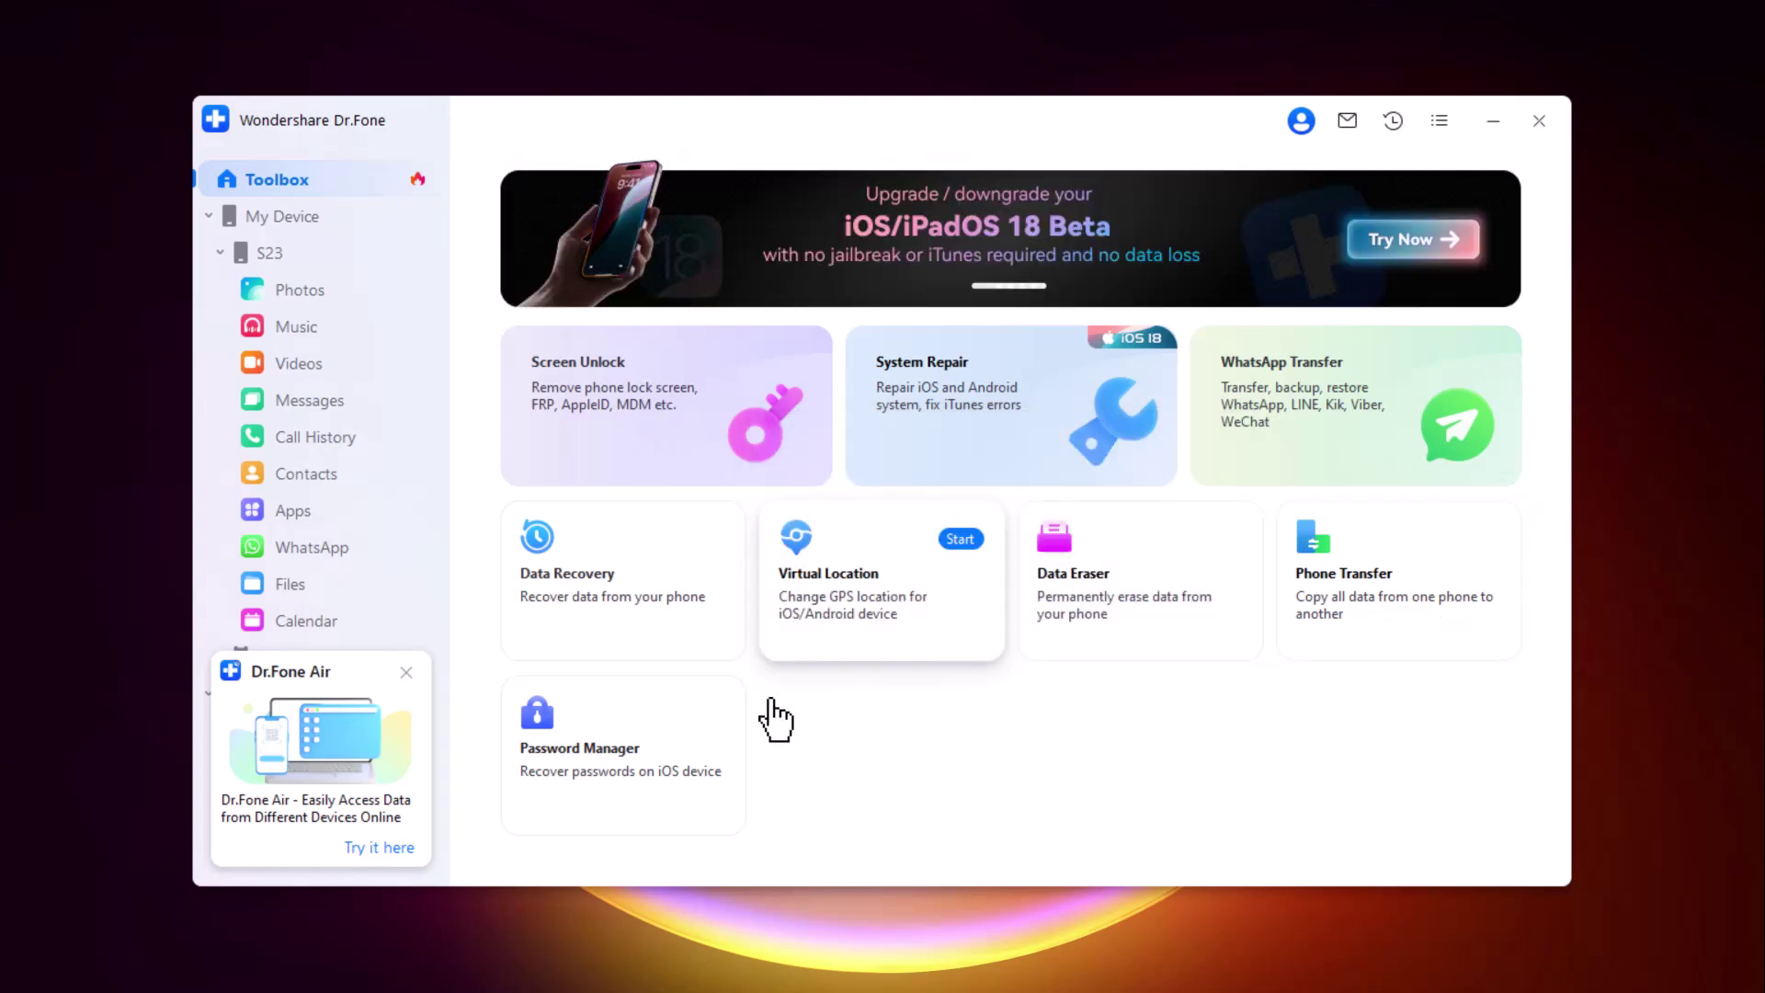
{"action": "mouse_move", "coordinate": [710, 759]}
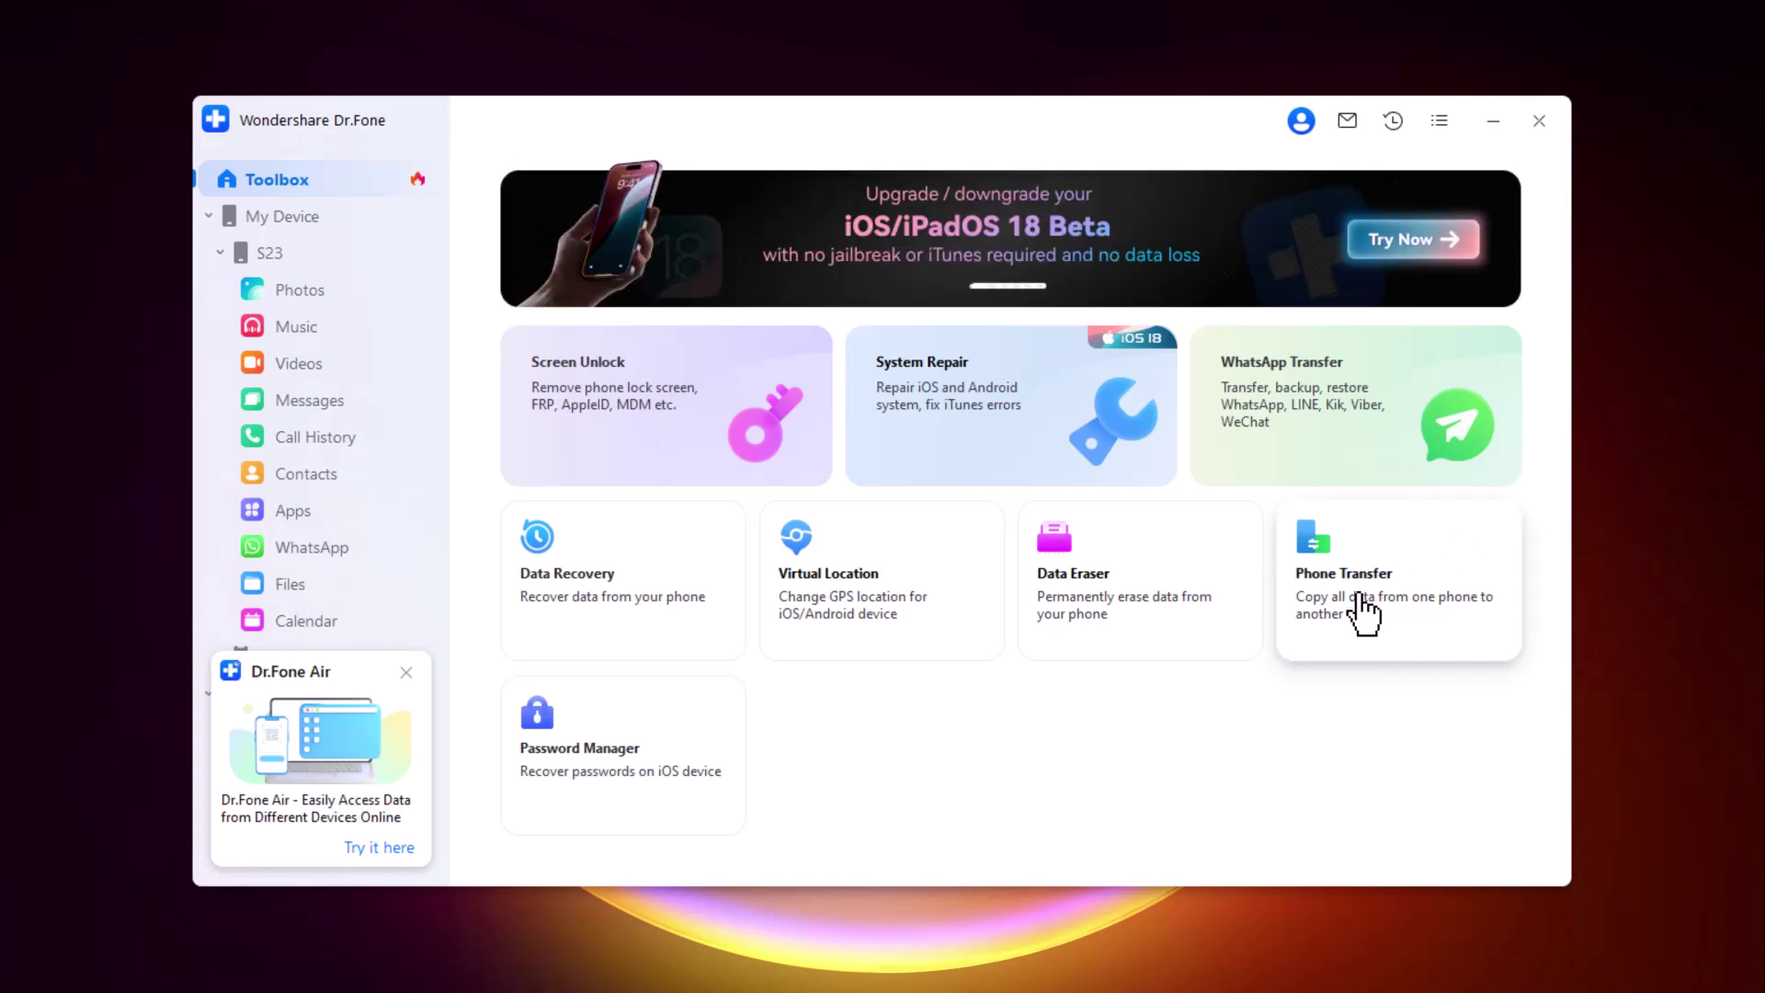
Open the Phone Transfer tool from the Dr.Fone Toolbox.
{"action": "mouse_move", "coordinate": [1364, 611]}
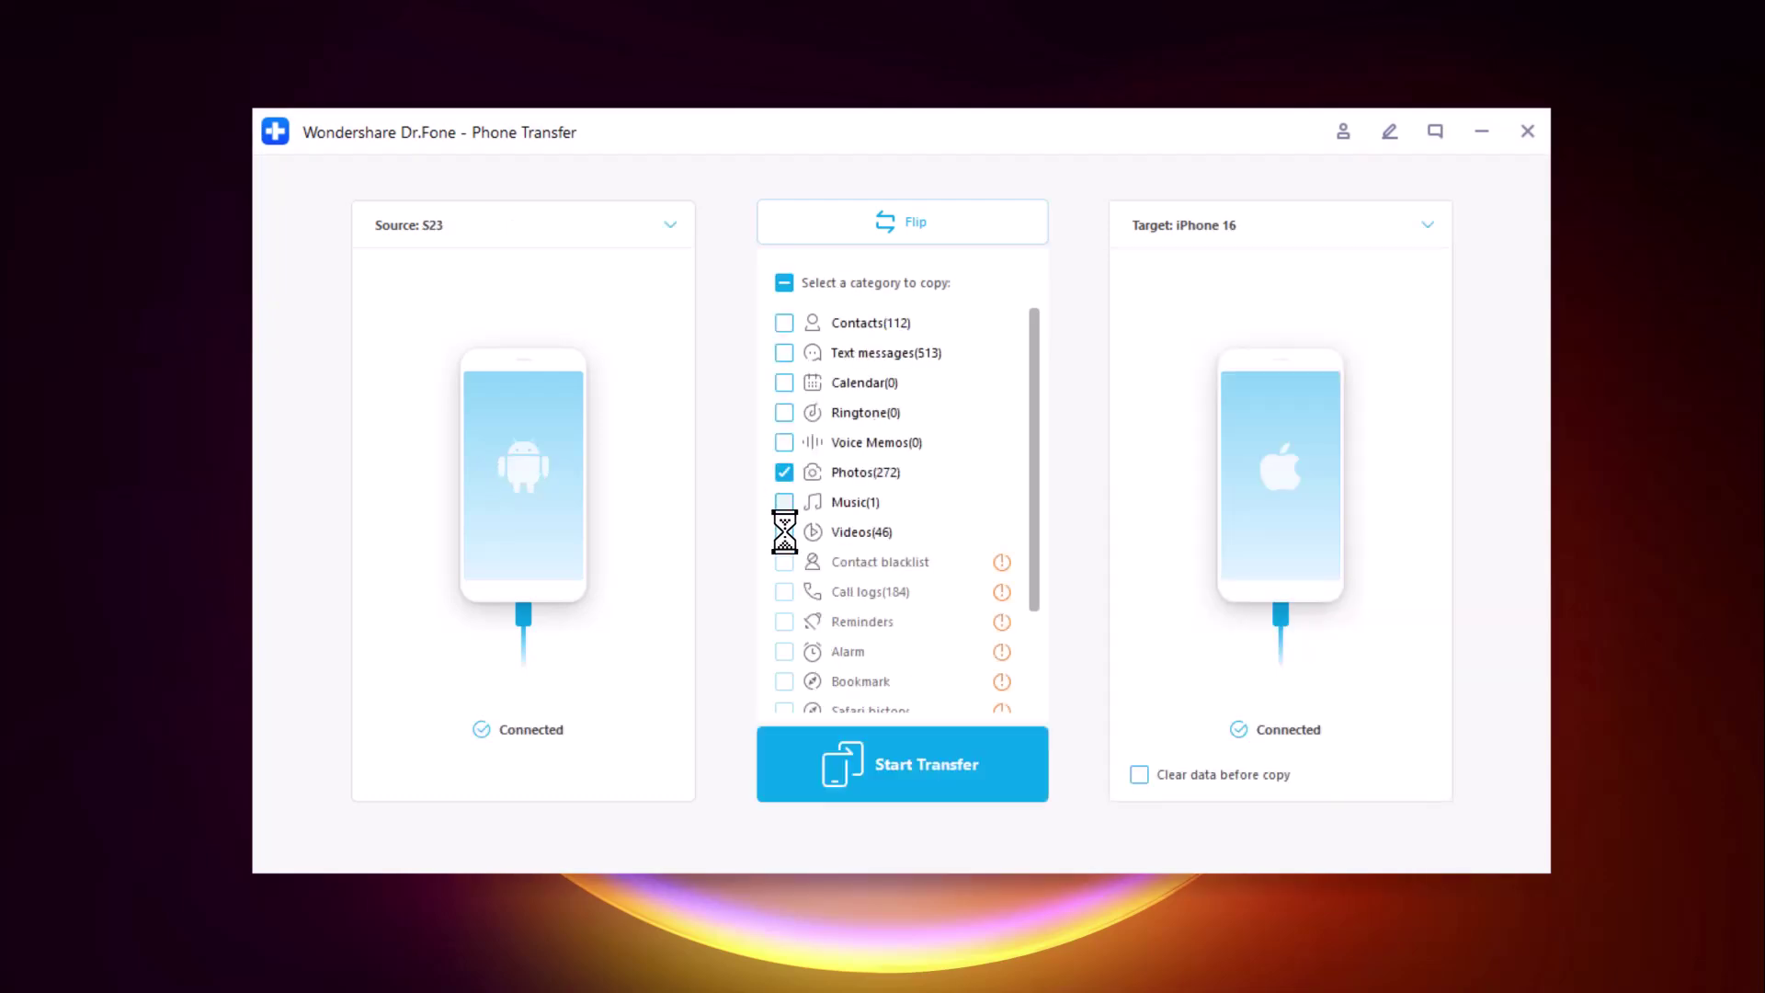
Add Music(1) and Videos(46) to Photos(272) and start the S23-to-iPhone 16 transfer.
{"action": "left_click", "coordinate": [784, 504]}
{"action": "left_click", "coordinate": [784, 531]}
{"action": "scroll", "coordinate": [908, 504], "scroll_direction": "down", "scroll_amount": 2}
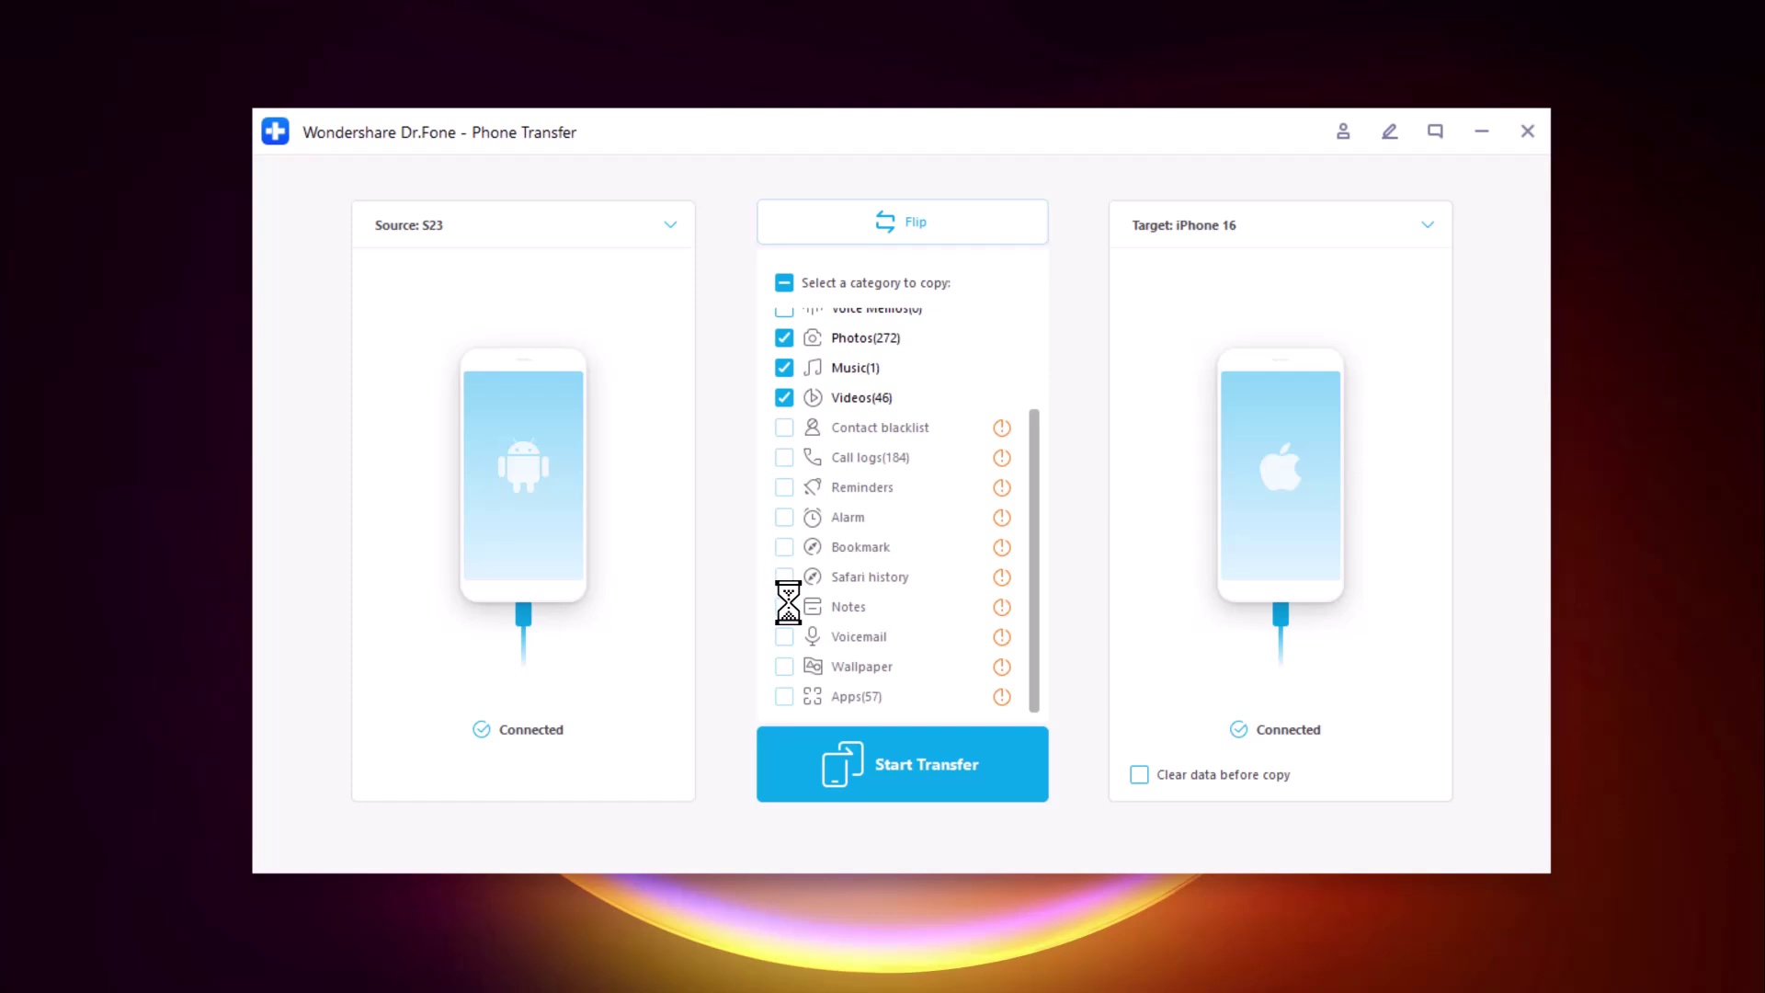
{"action": "scroll", "coordinate": [787, 469], "scroll_direction": "up", "scroll_amount": 3}
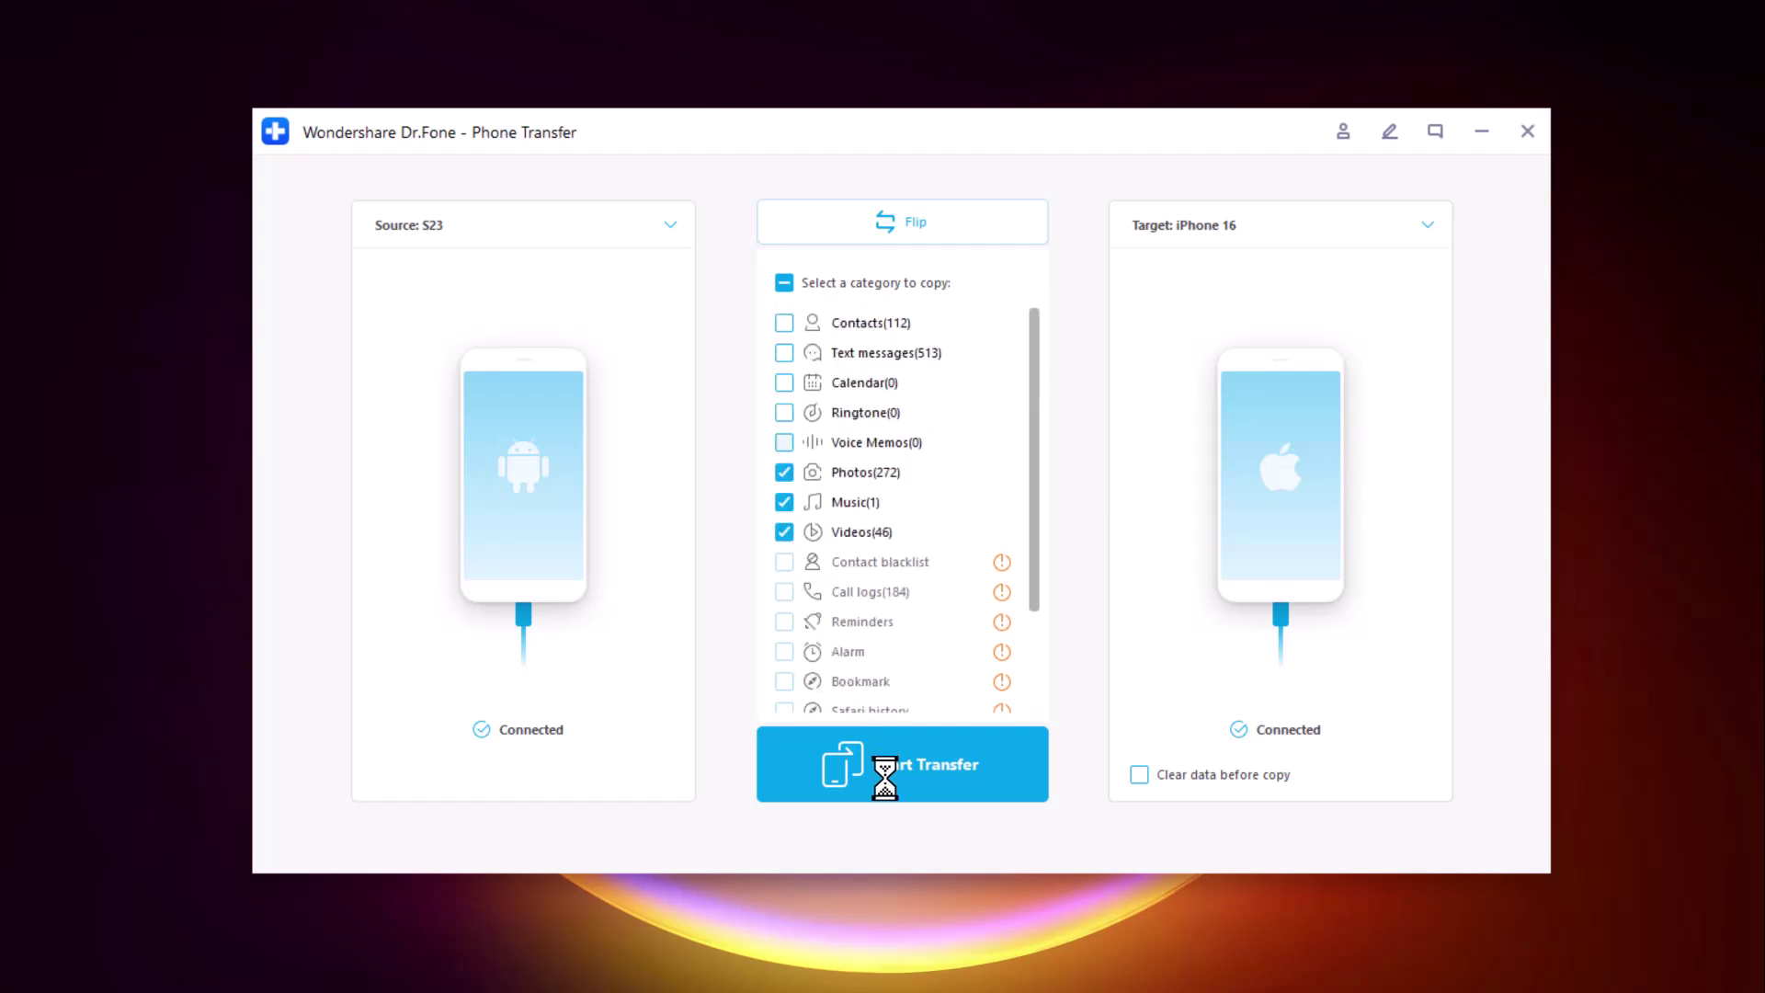
{"action": "left_click", "coordinate": [884, 776]}
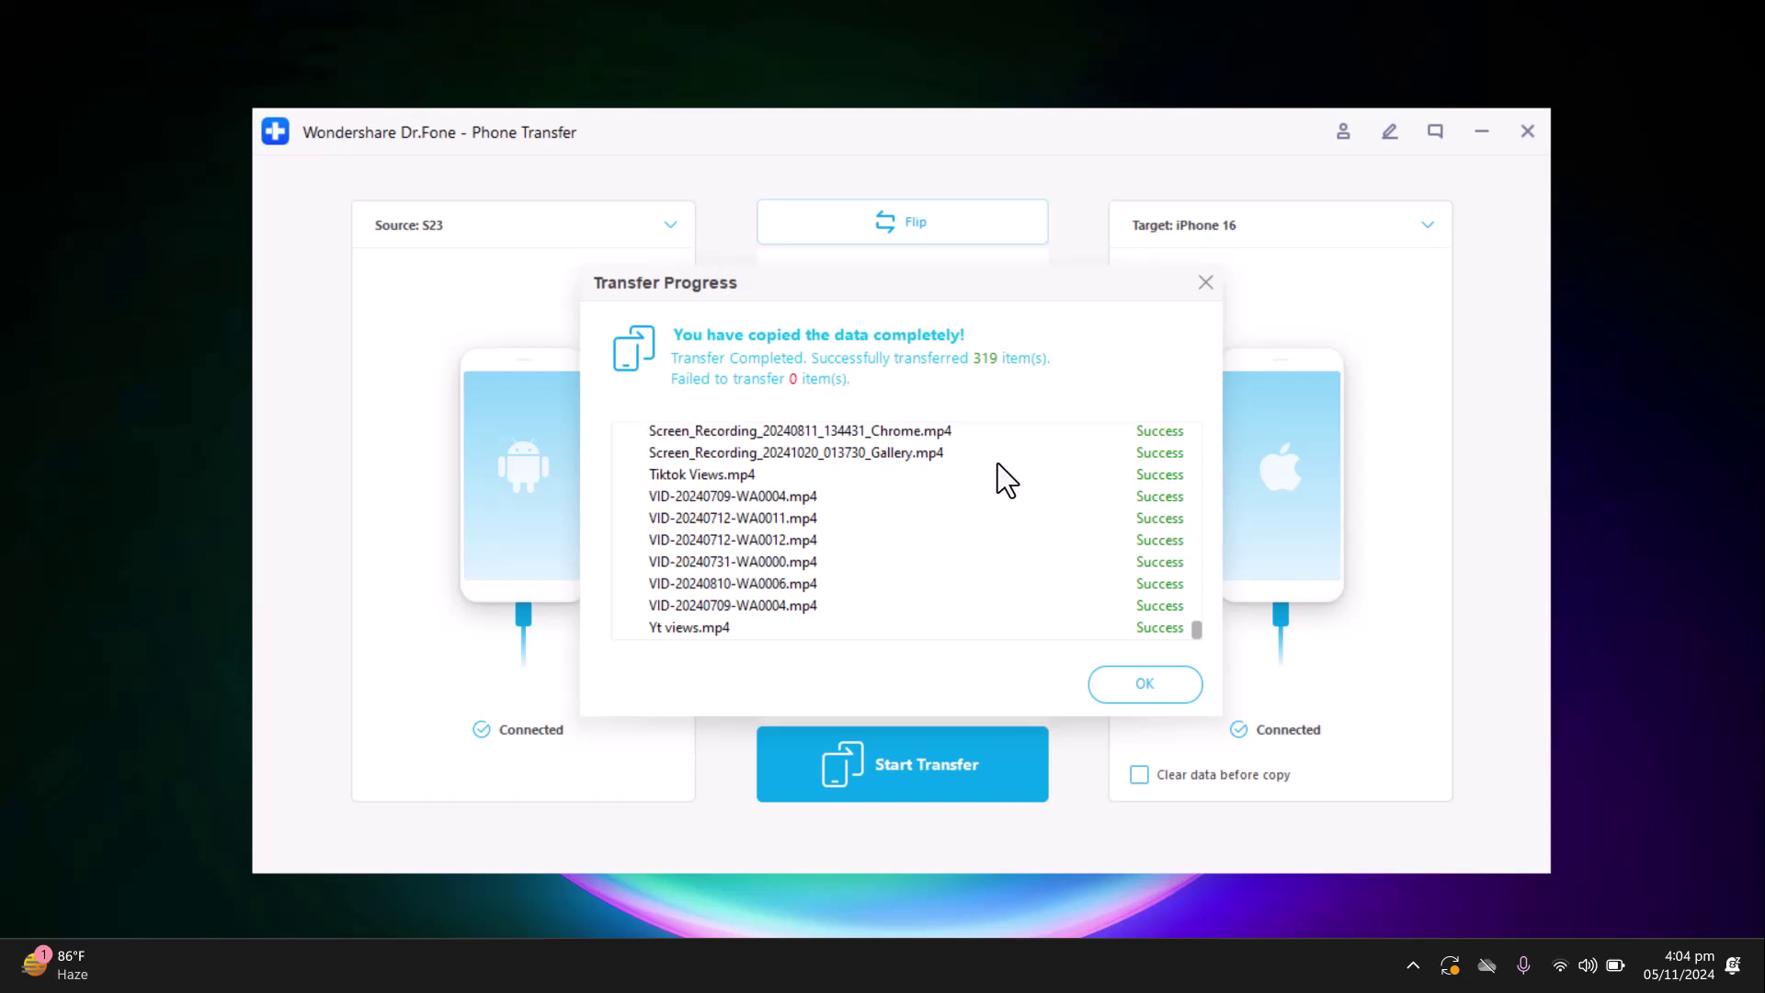
Dismiss the report confirming 319 items copied with 0 failed.
{"action": "left_click", "coordinate": [1125, 690]}
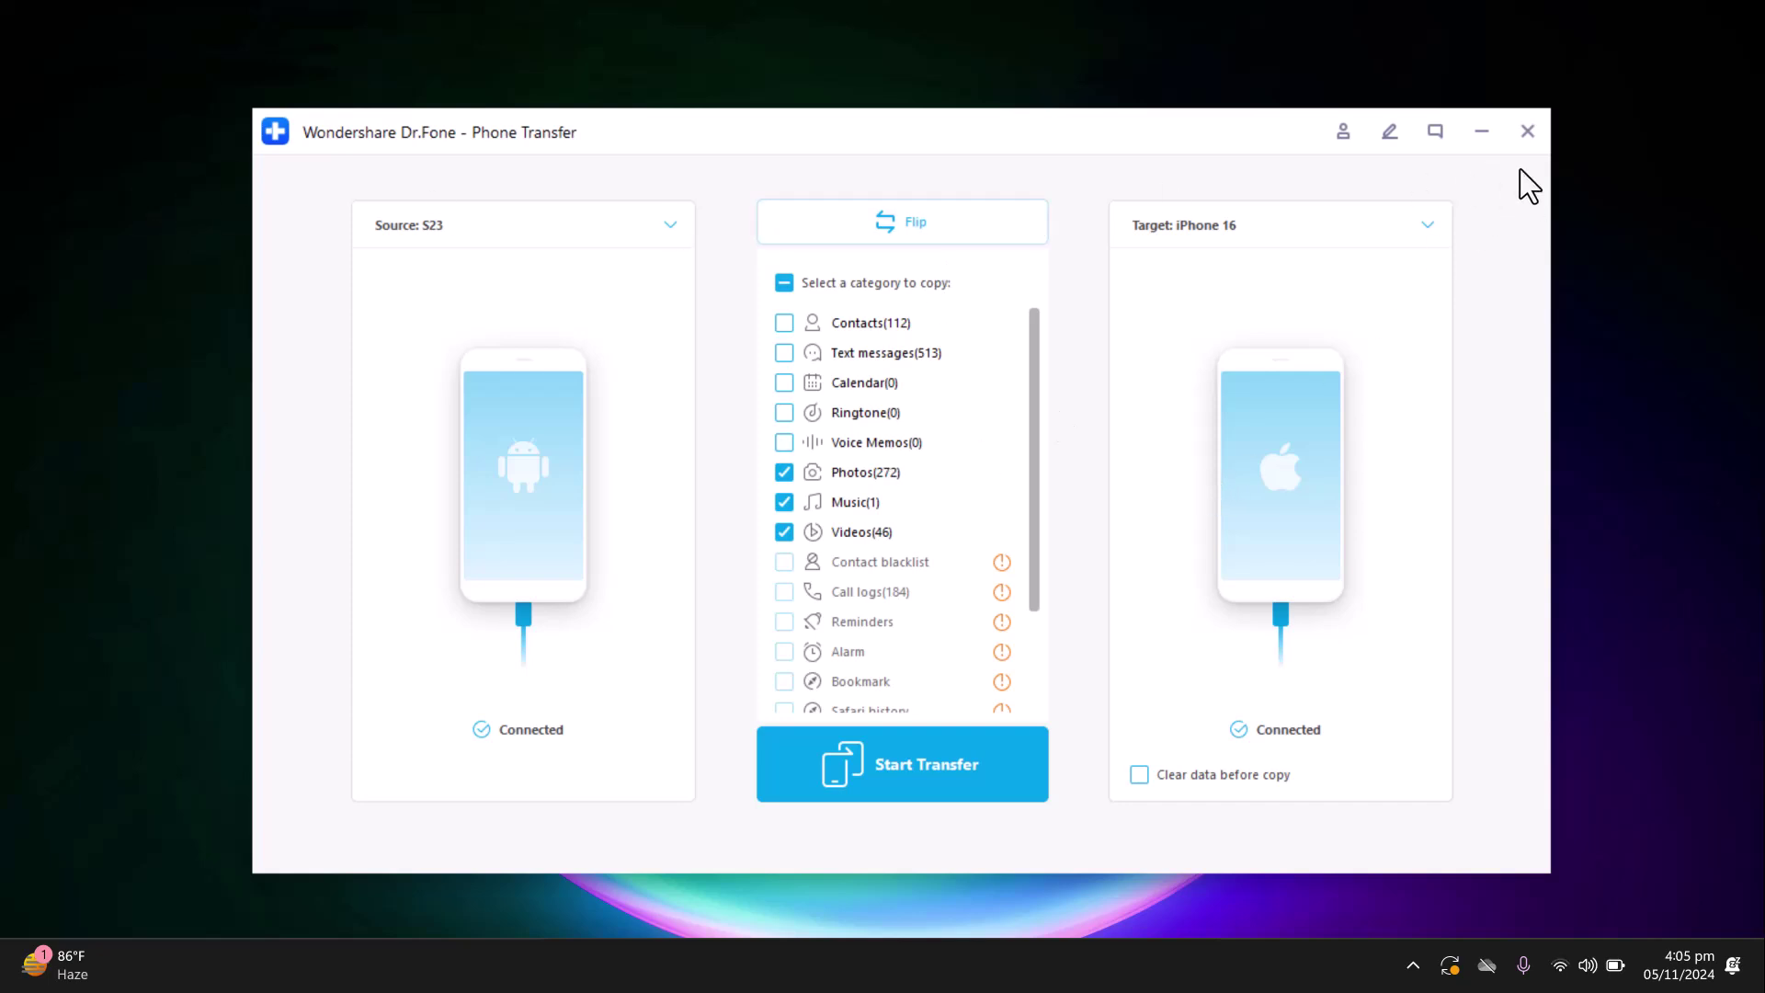
Close the Phone Transfer window and decline the recommendation survey with No, thanks.
{"action": "left_click", "coordinate": [1523, 143]}
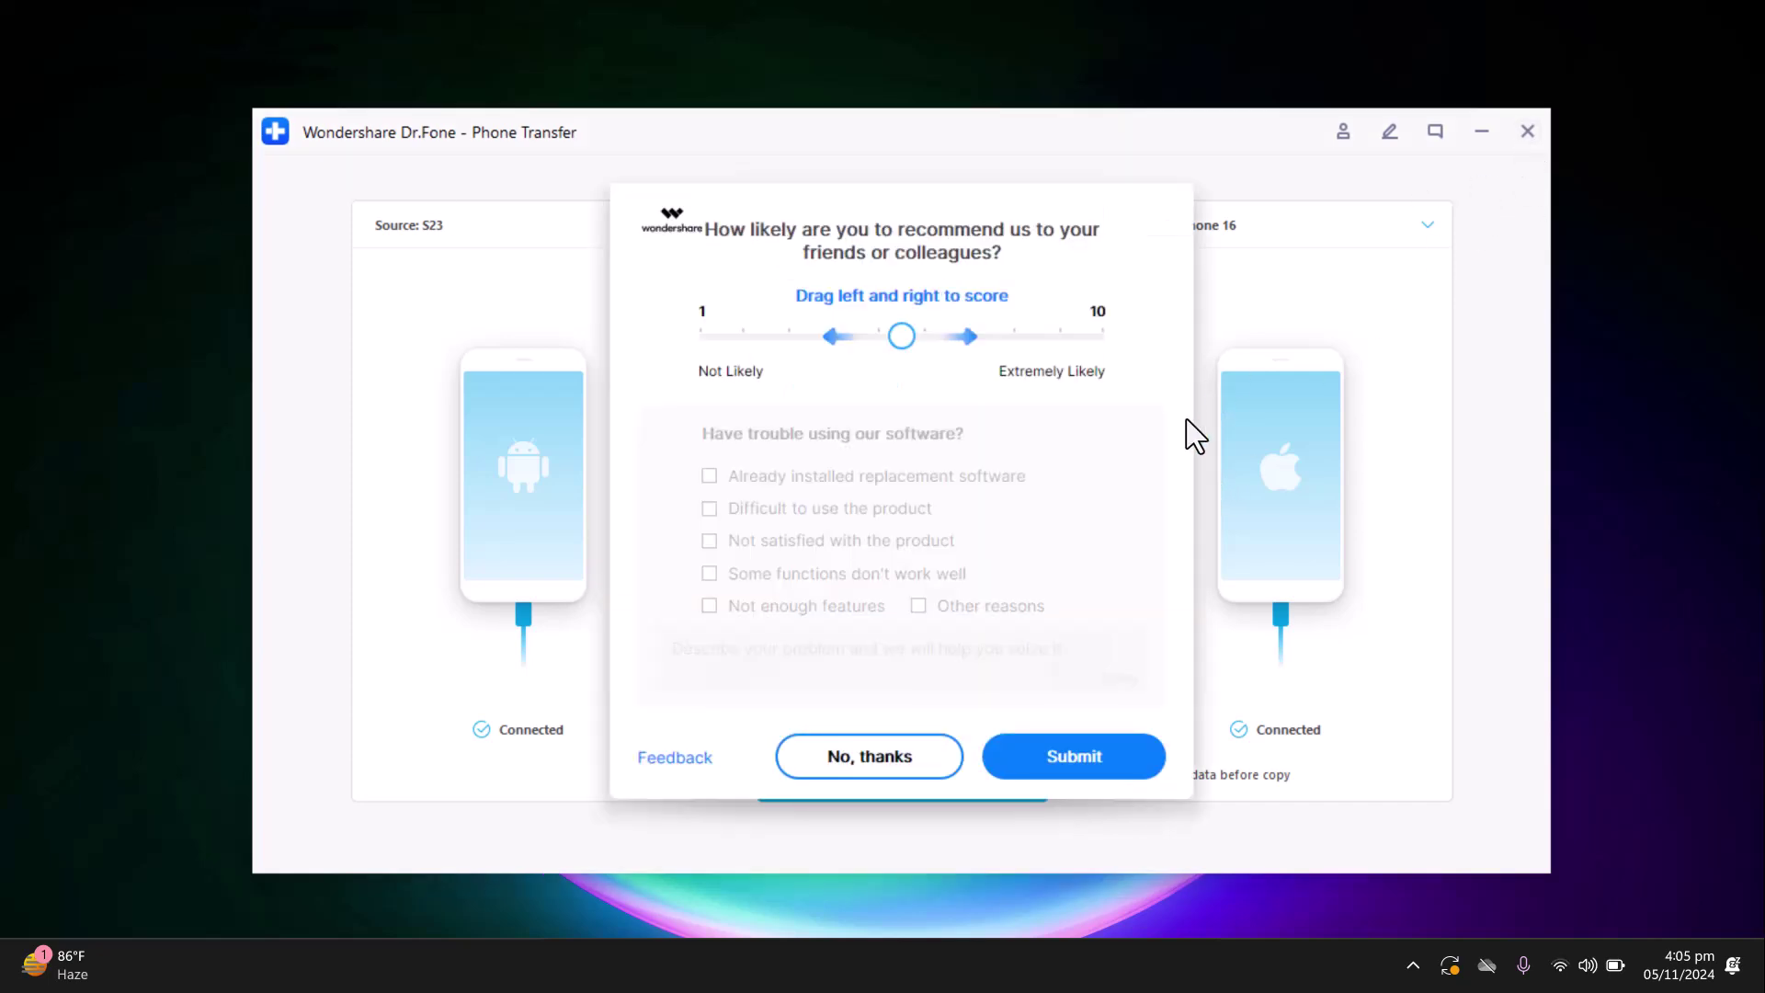
{"action": "left_click", "coordinate": [914, 761]}
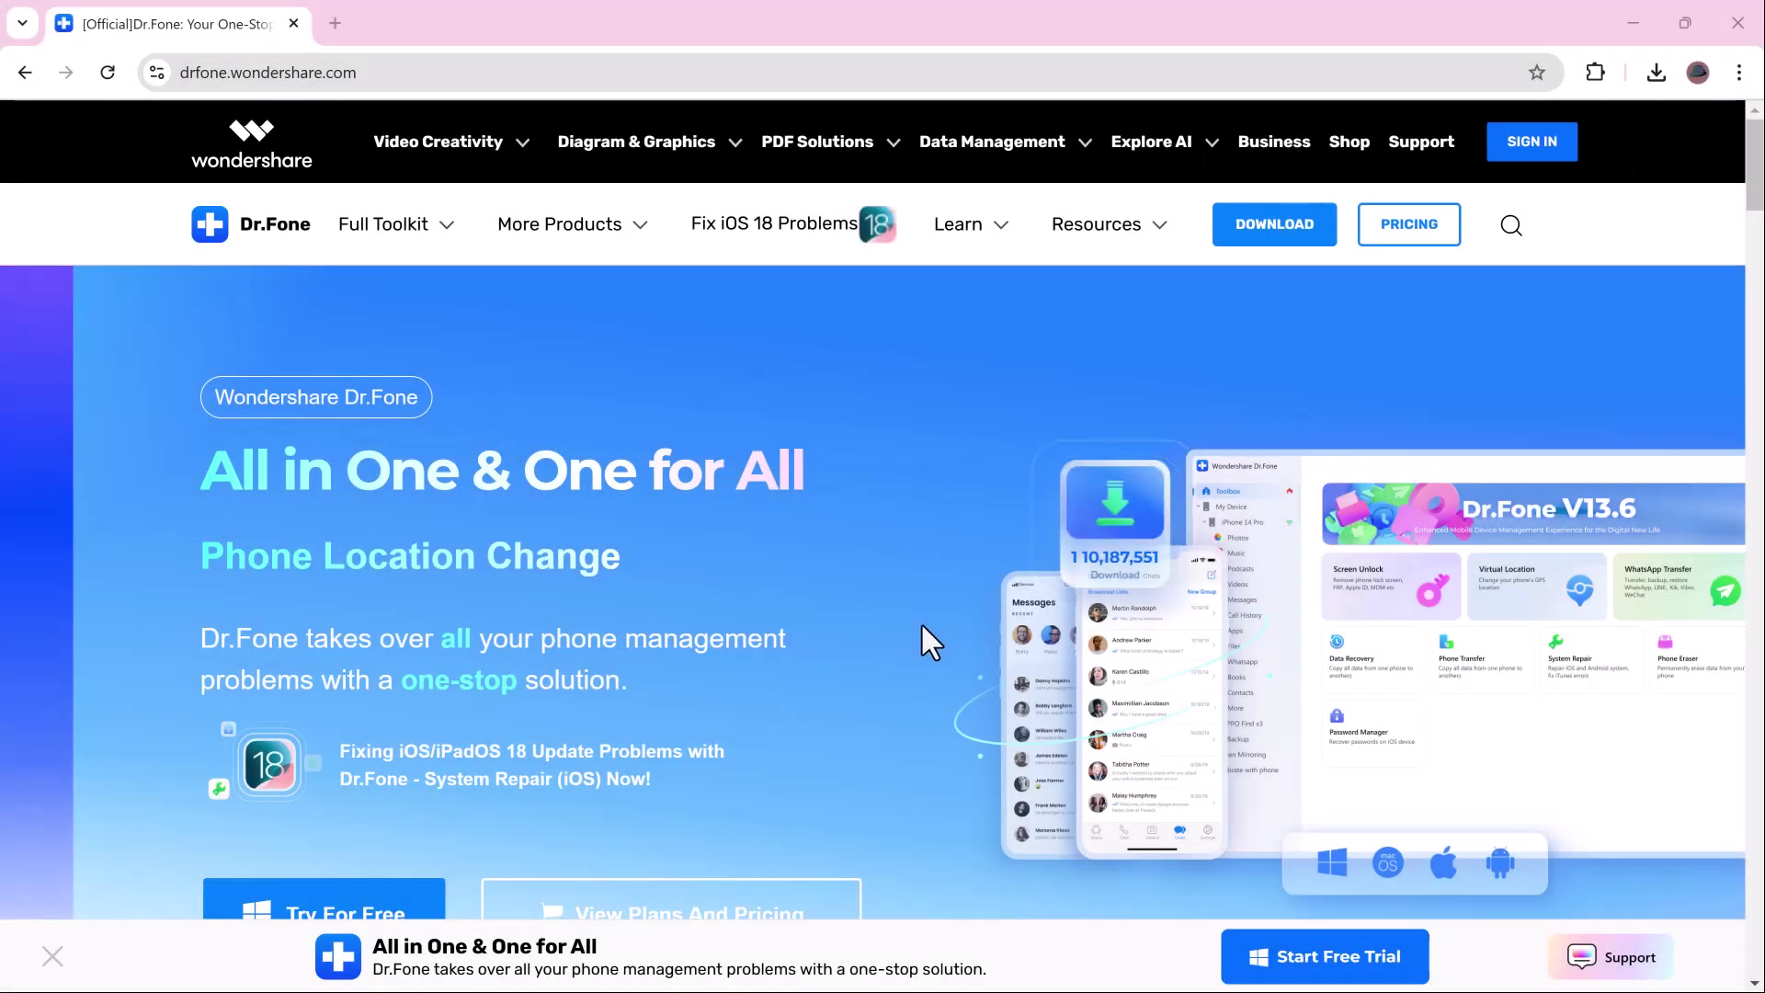
{"action": "scroll", "coordinate": [919, 622], "scroll_direction": "down", "scroll_amount": 1}
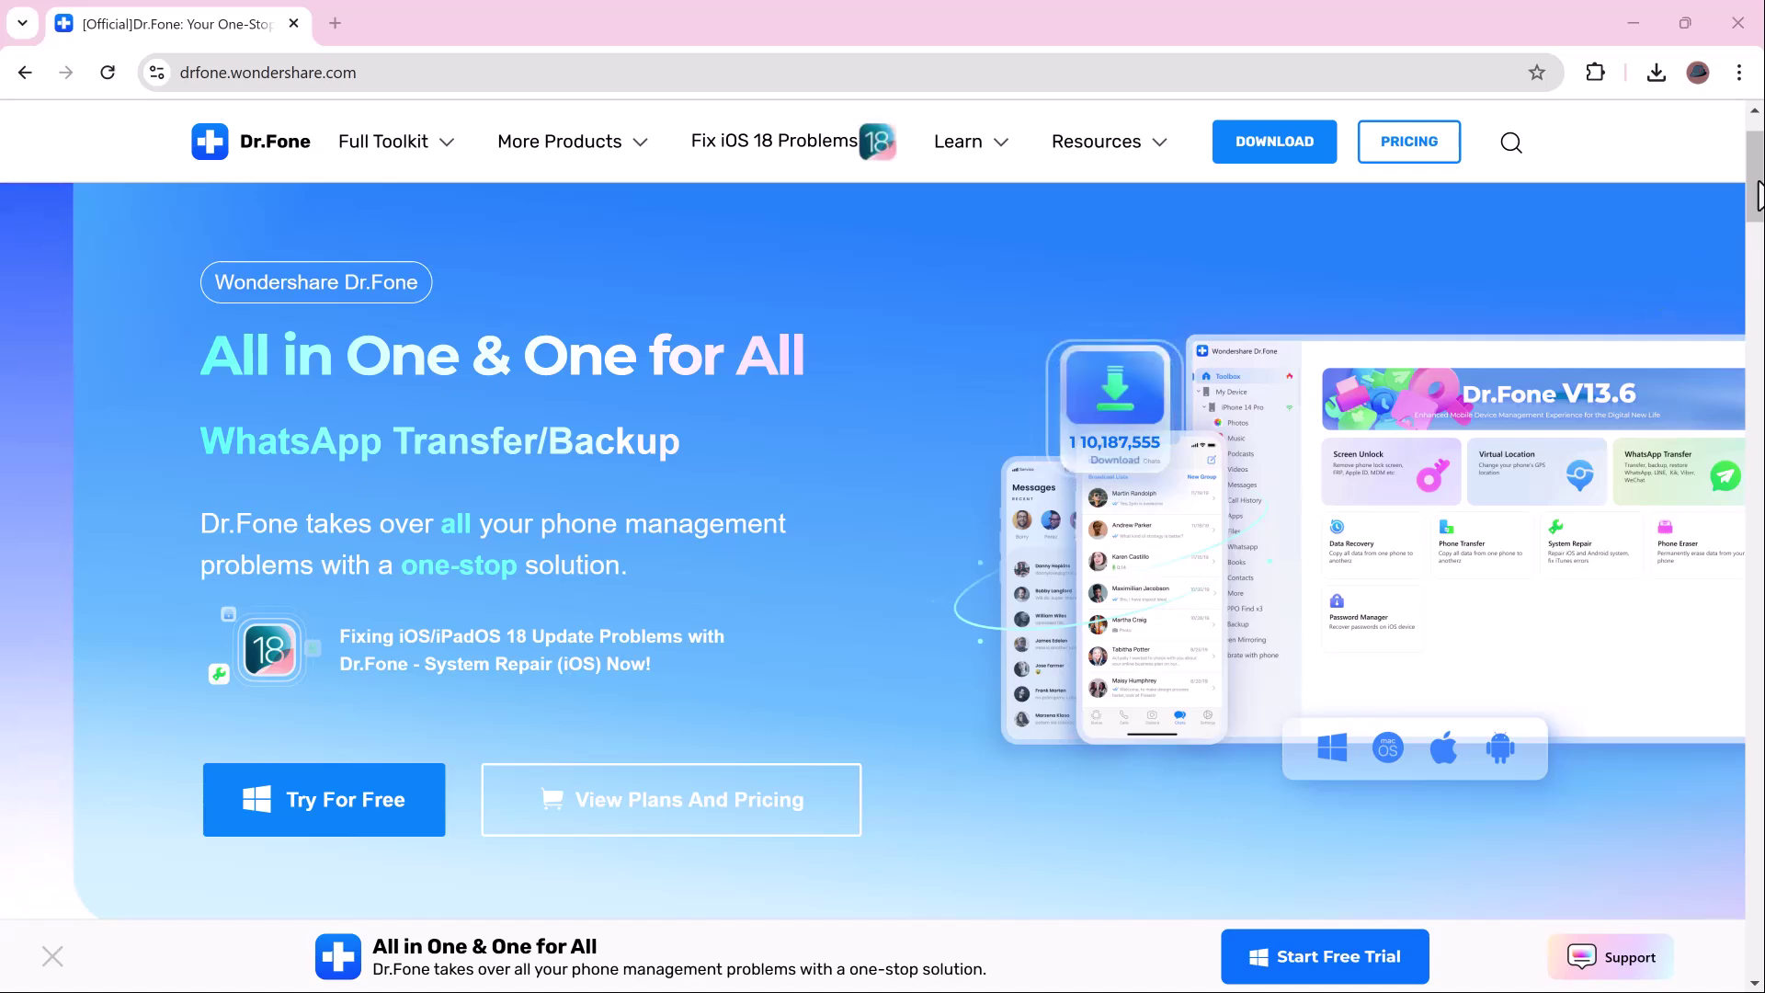
{"action": "left_click_drag", "start_coordinate": [1755, 226], "coordinate": [1759, 884]}
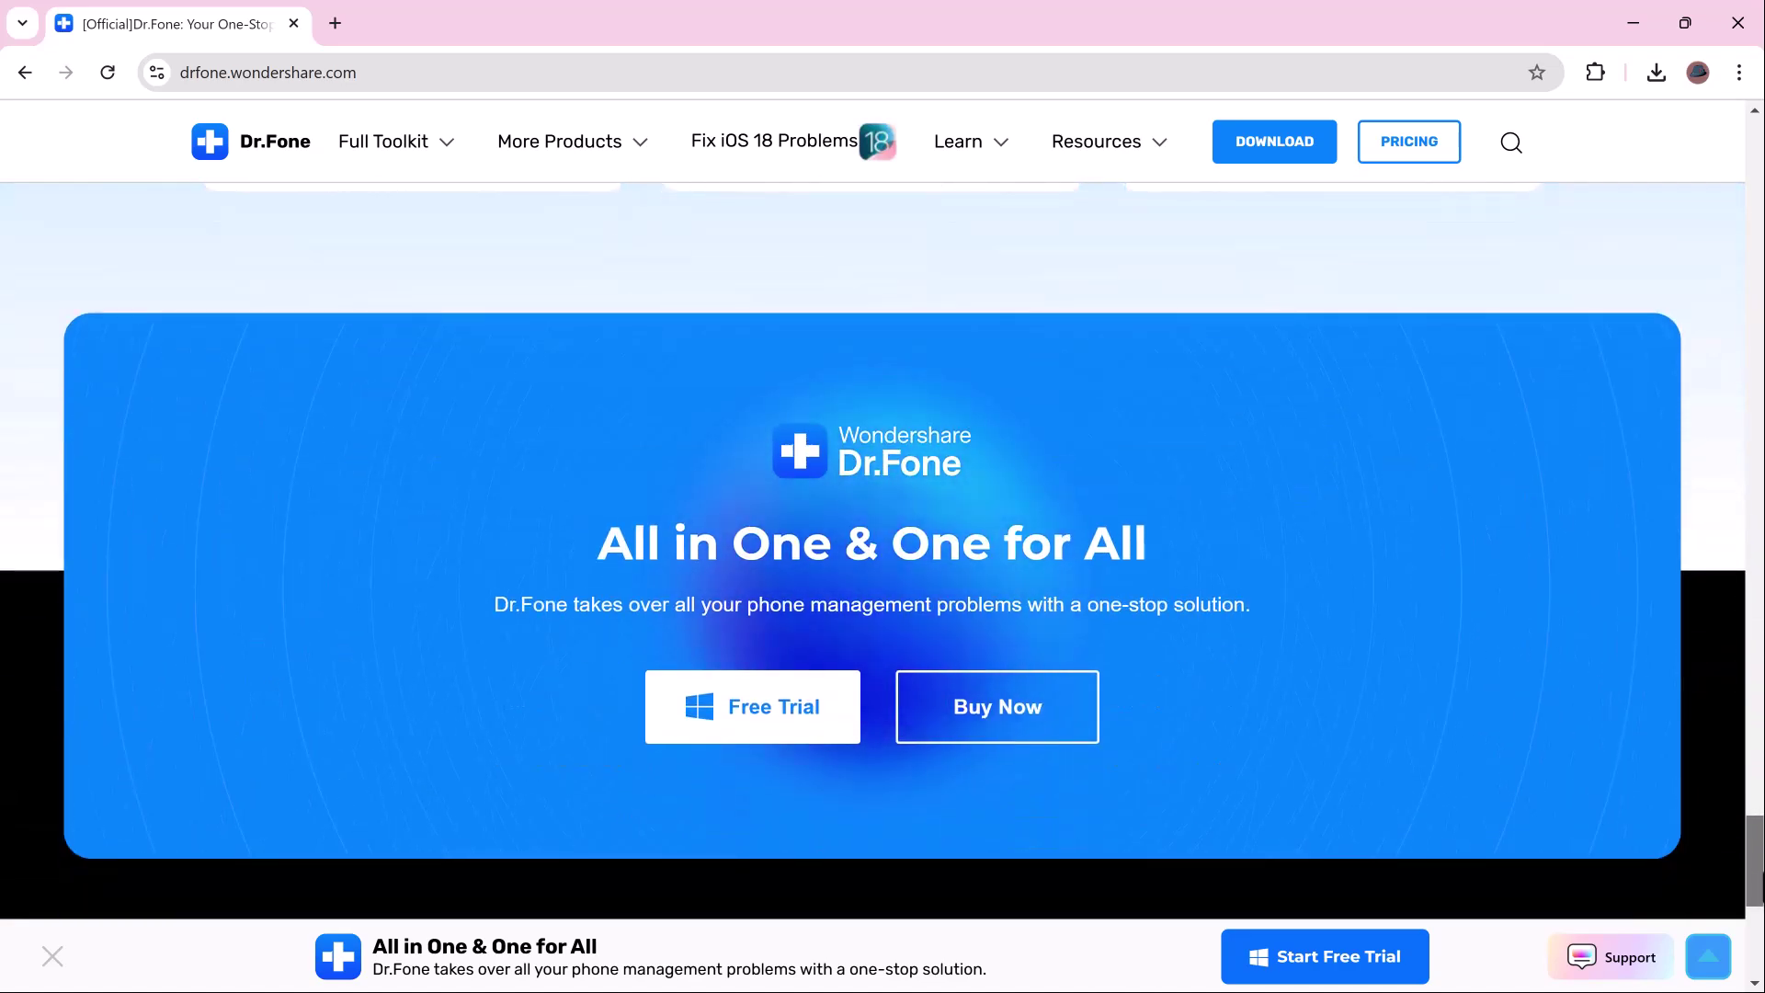